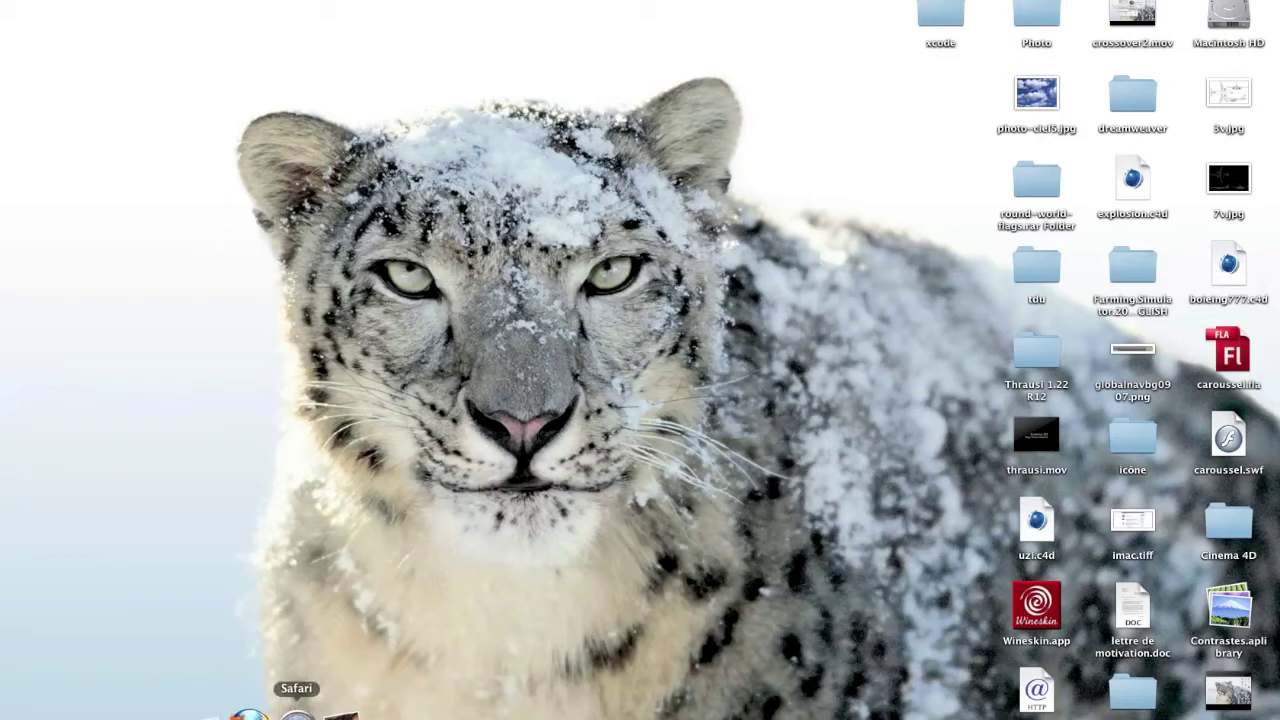
Open Safari, search Google for "crossover" and open the CodeWeavers CrossOver result for Mac OS X and Linux
click(296, 712)
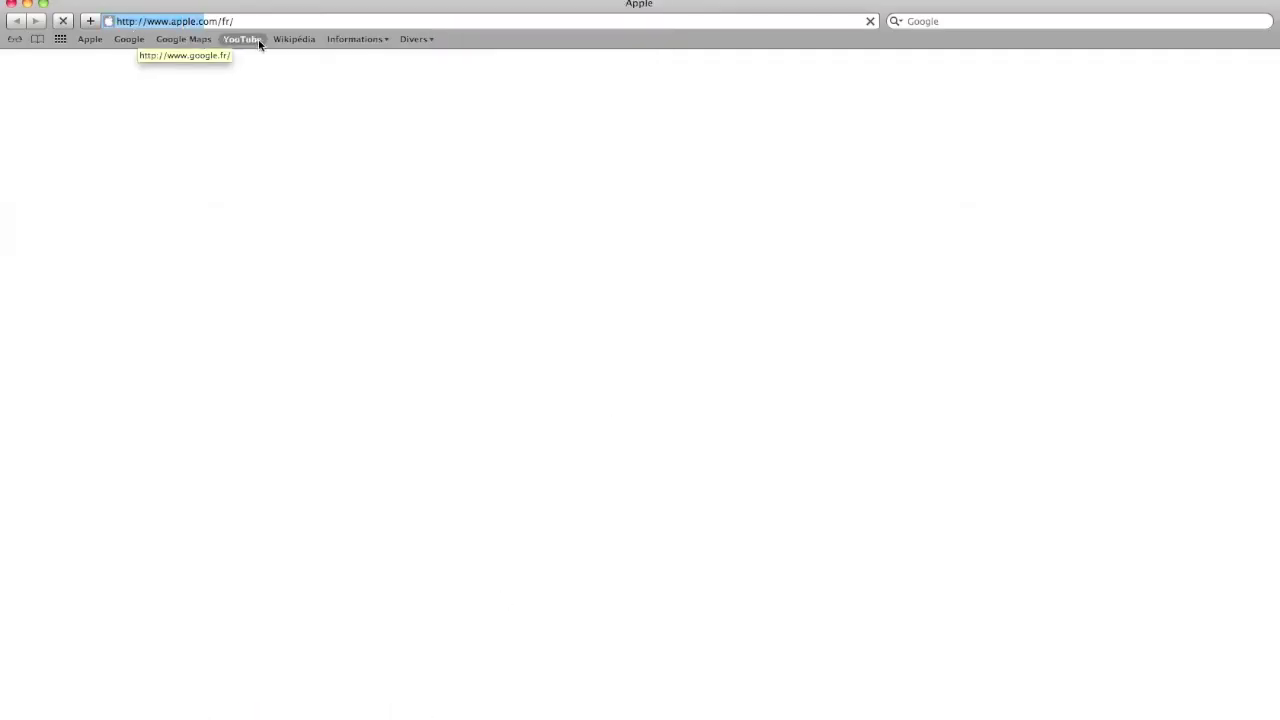
click(131, 40)
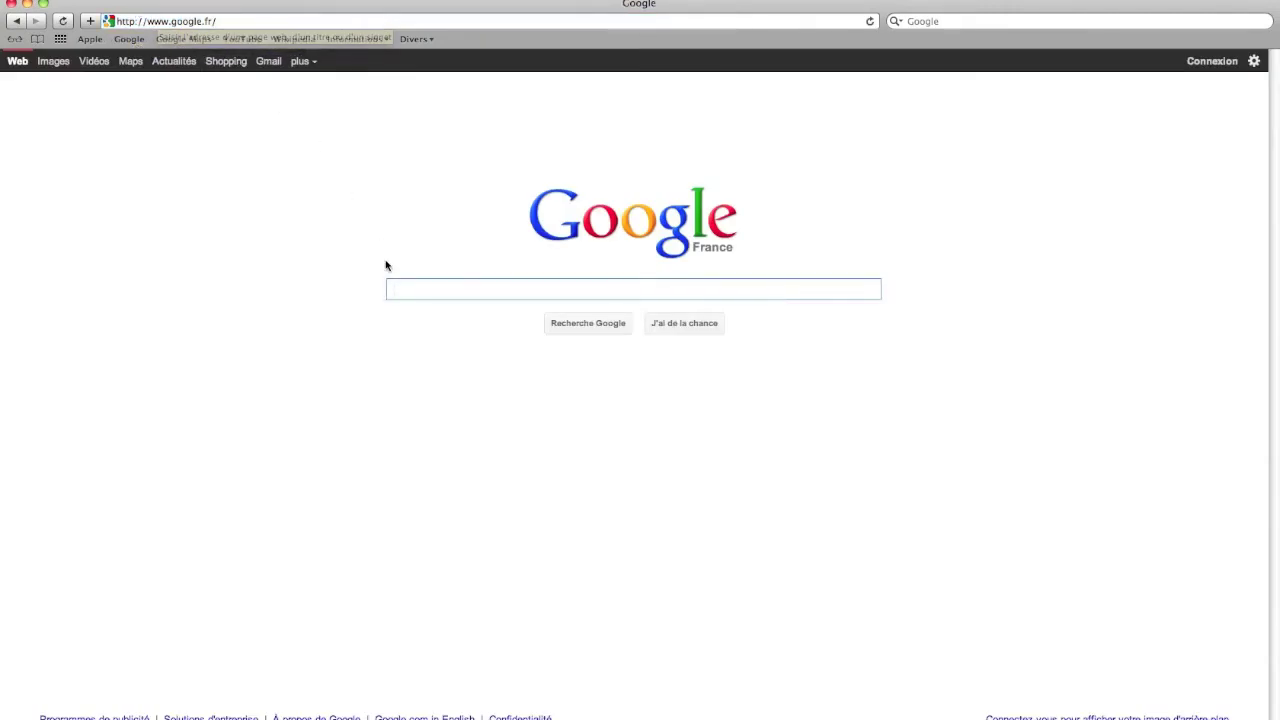
text(cross)
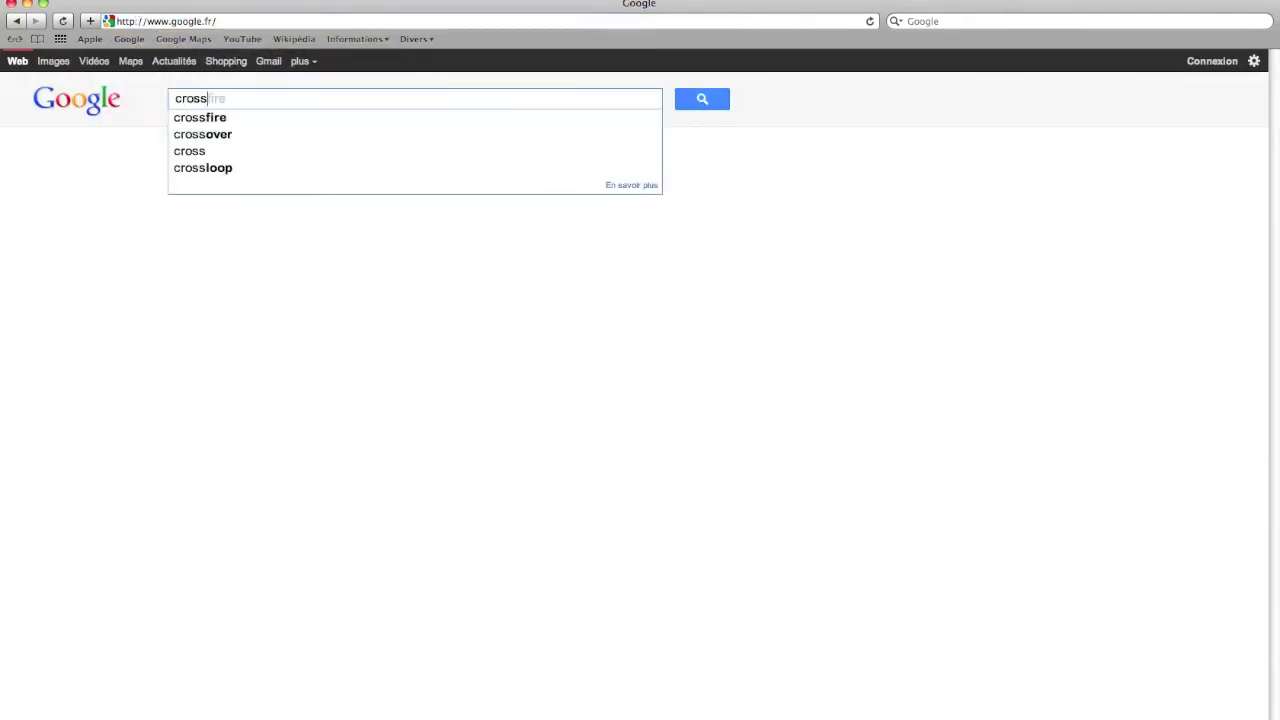
text(over)
key(Return)
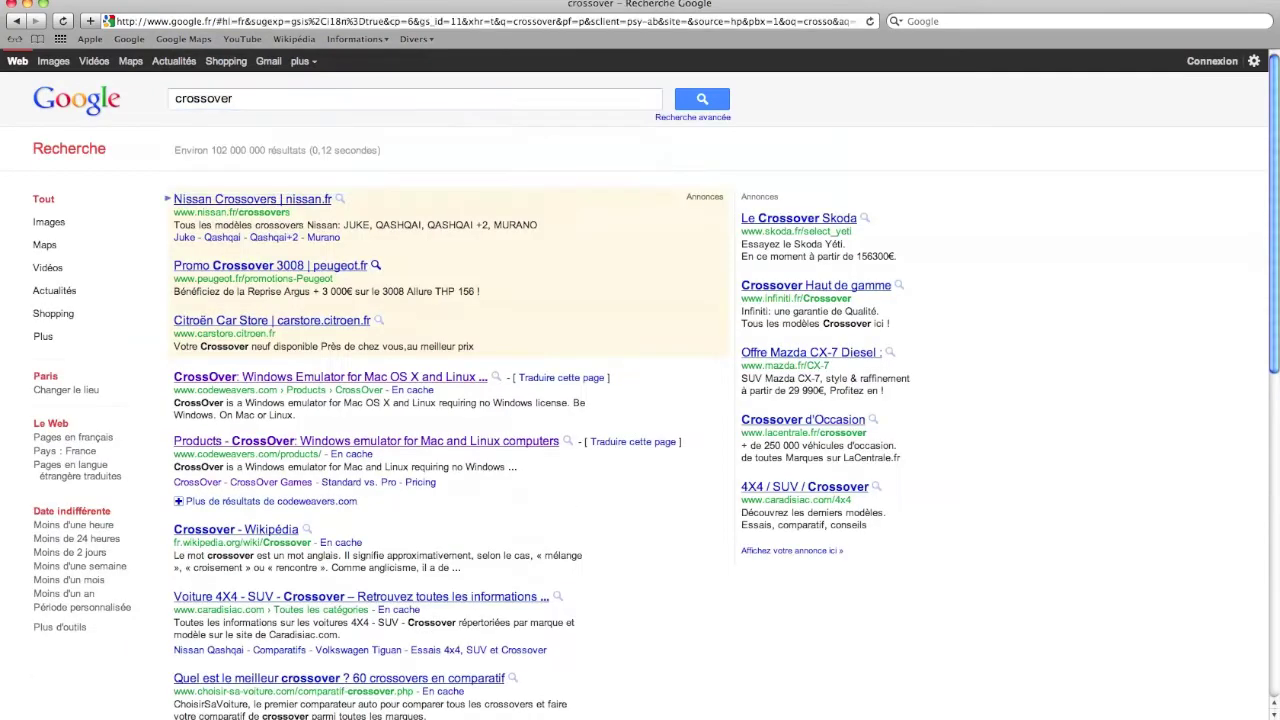
click(296, 377)
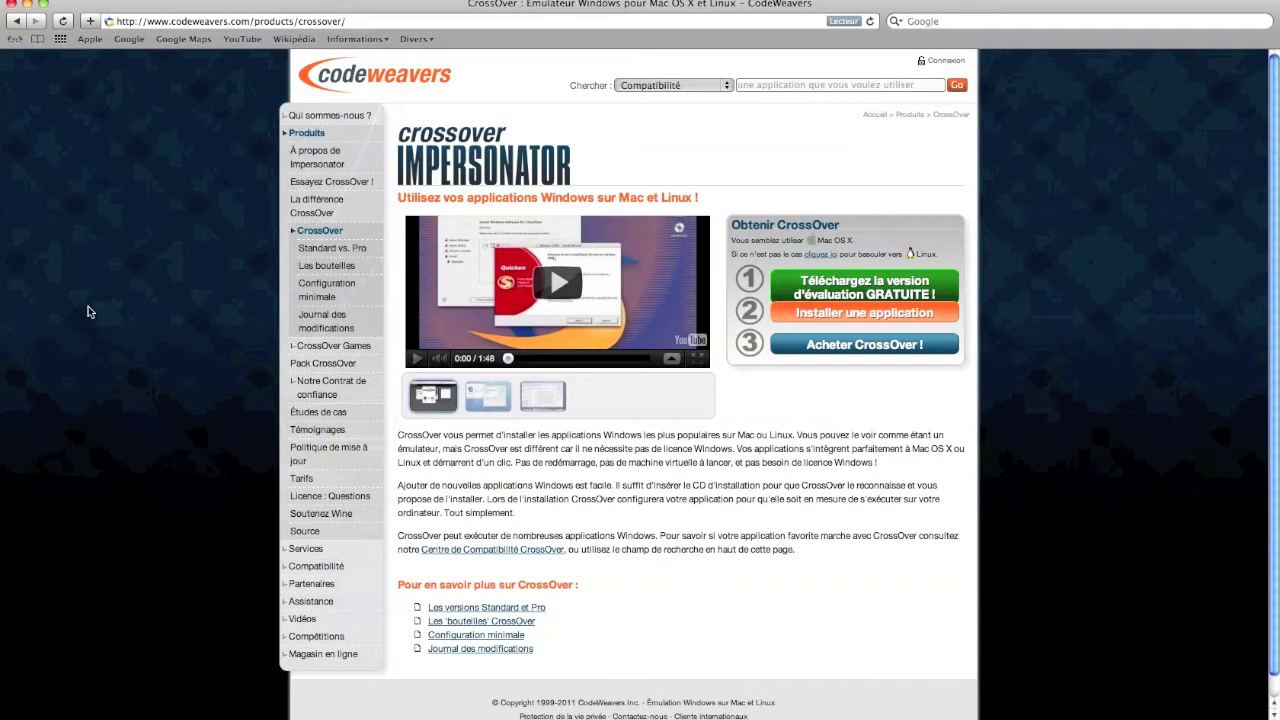
Open the CodeWeavers compatibility centre and look up the Test Drive Unlimited entry
mouse_move(336, 566)
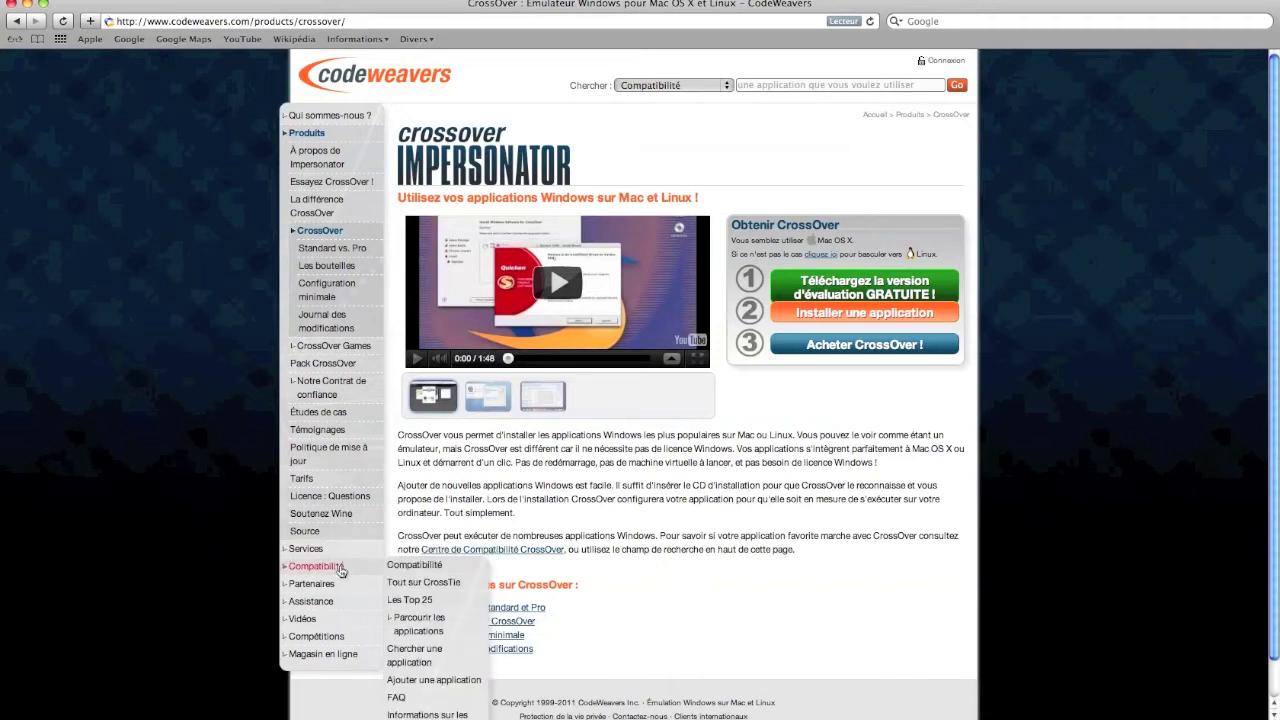
click(338, 566)
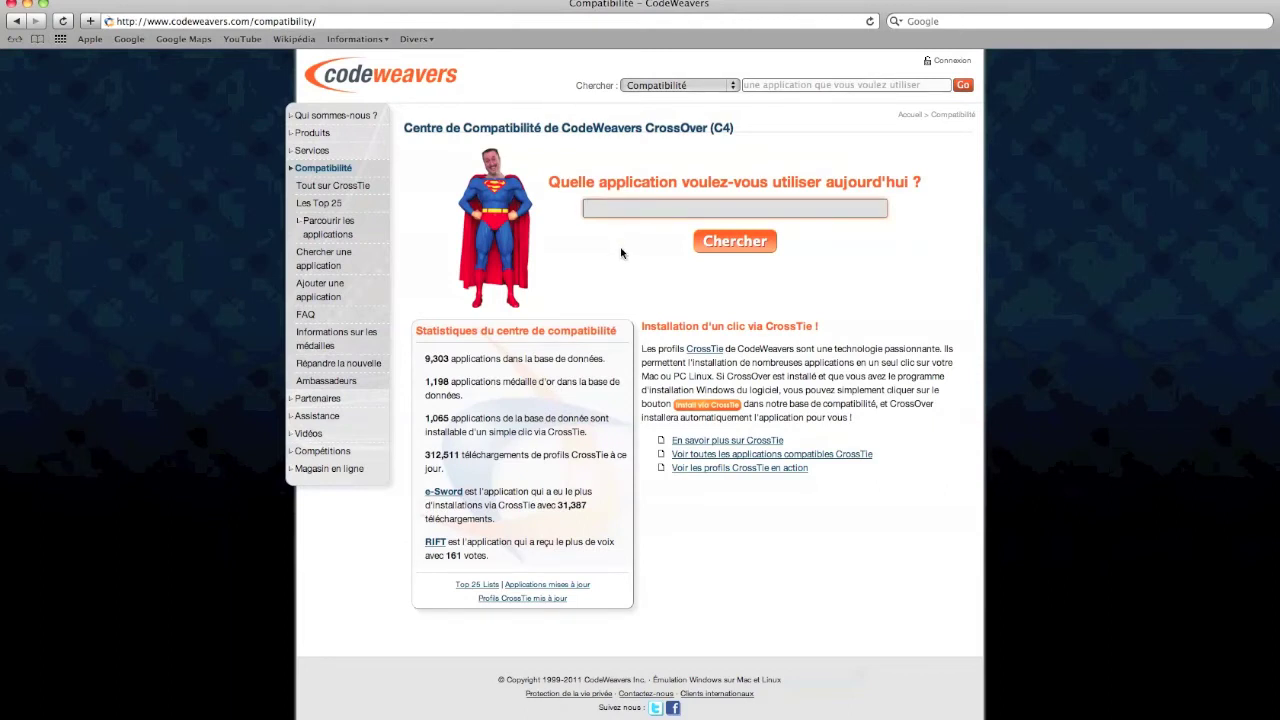
text(test dri)
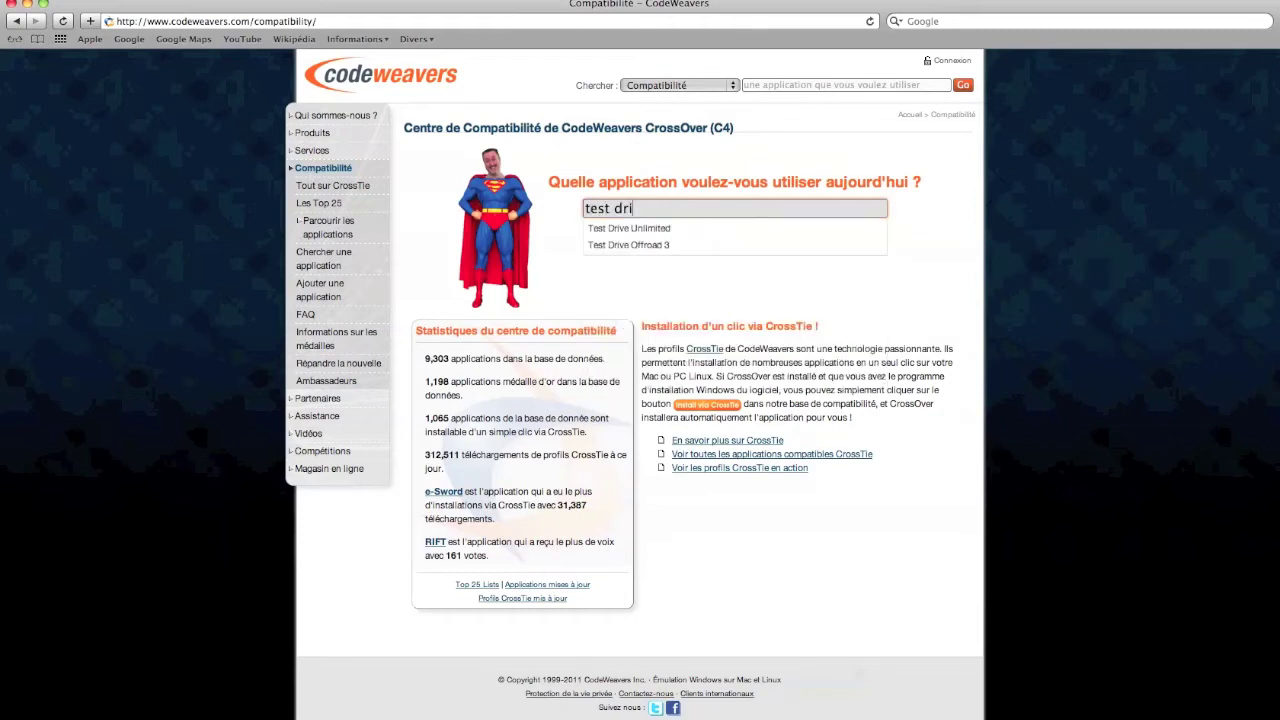
key(Down)
key(Return)
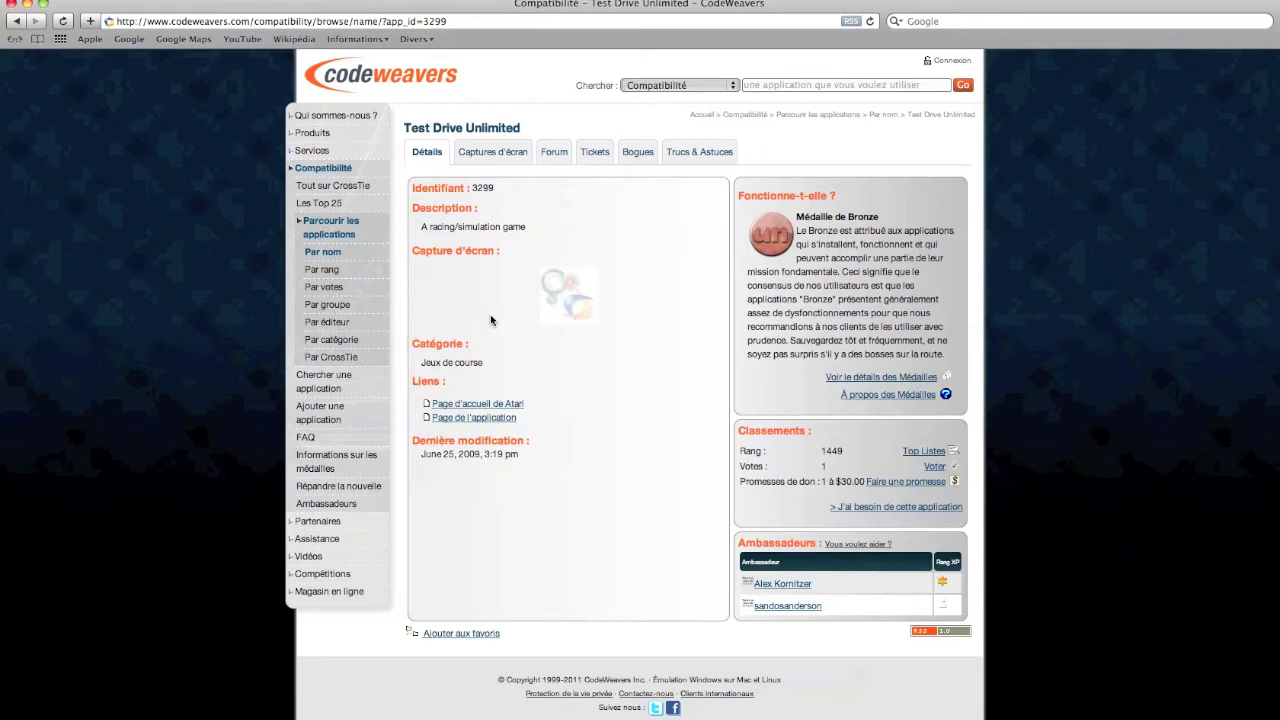
Browse the compatible applications by rank and examine the list of supported programs and their medals
click(326, 276)
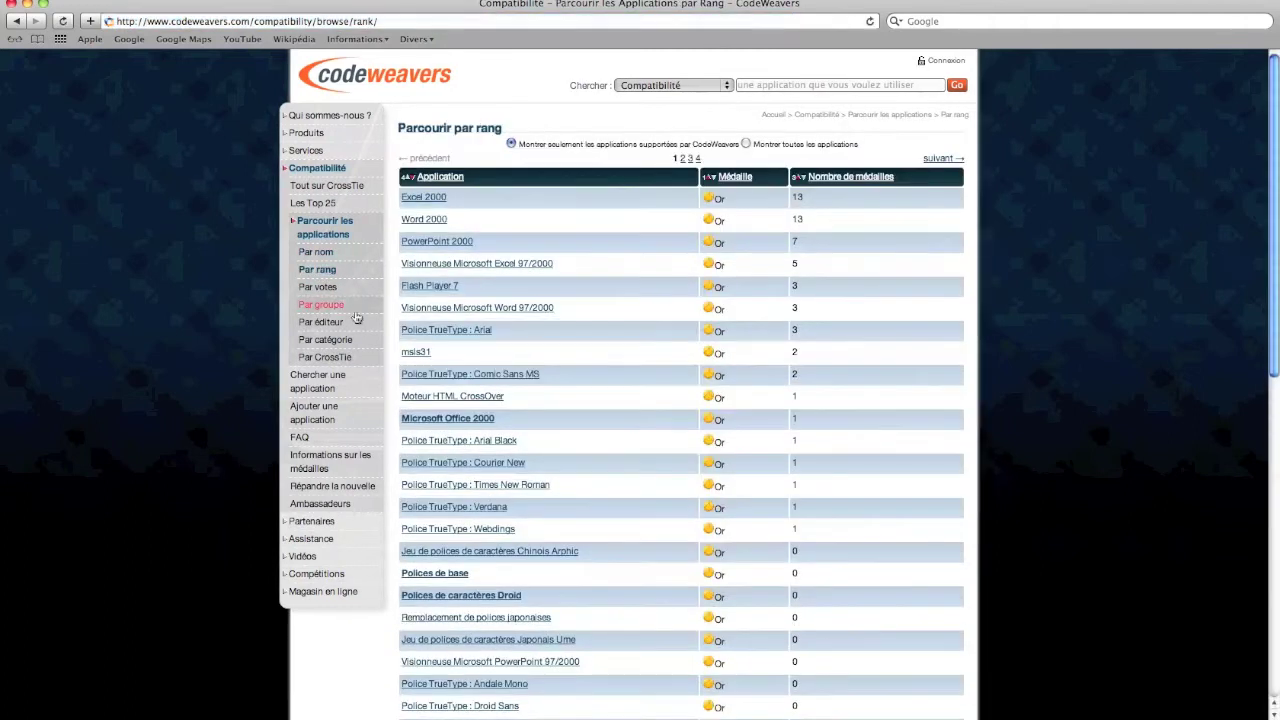
scroll(772, 335, down, 1)
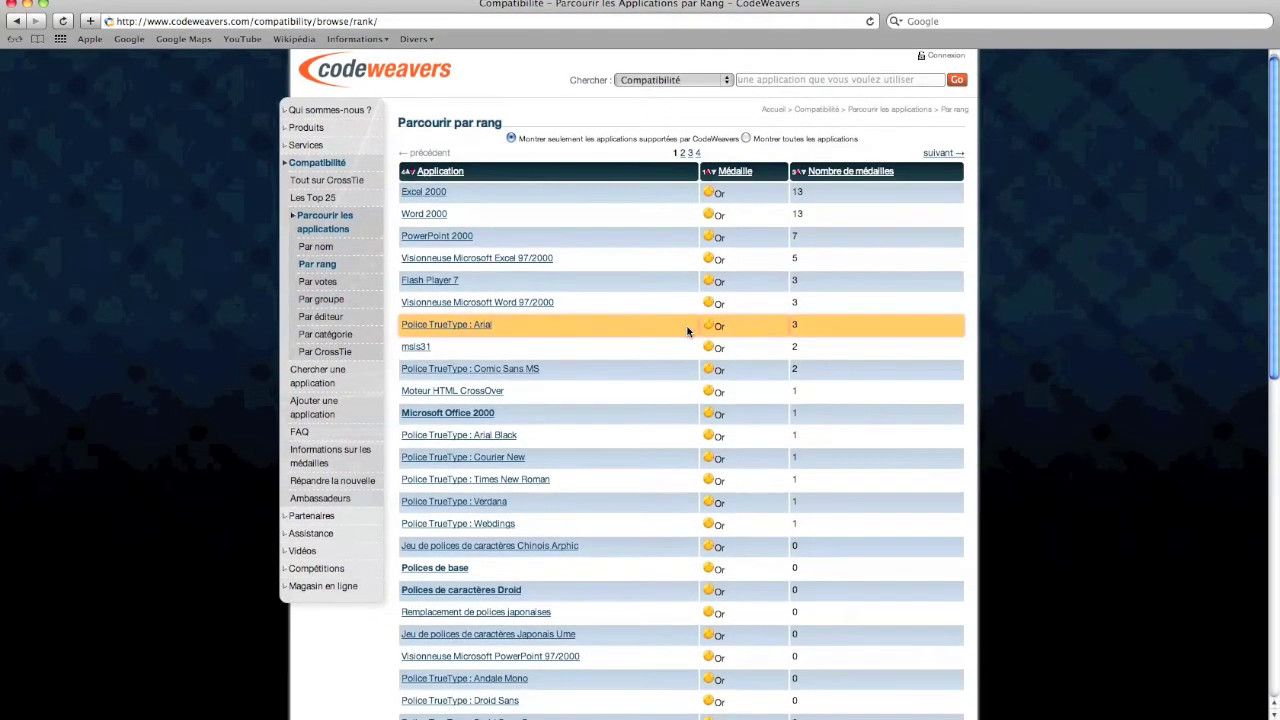
drag(1274, 230, 1278, 605)
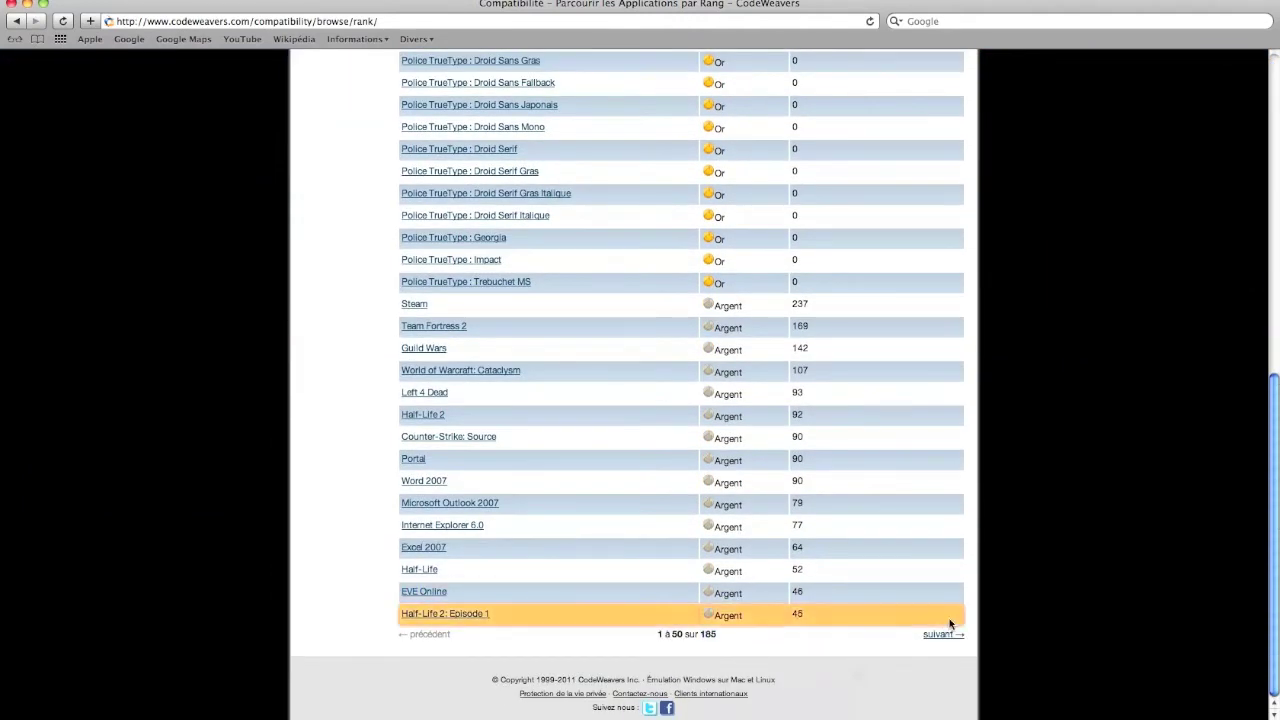
scroll(840, 600, up, 15)
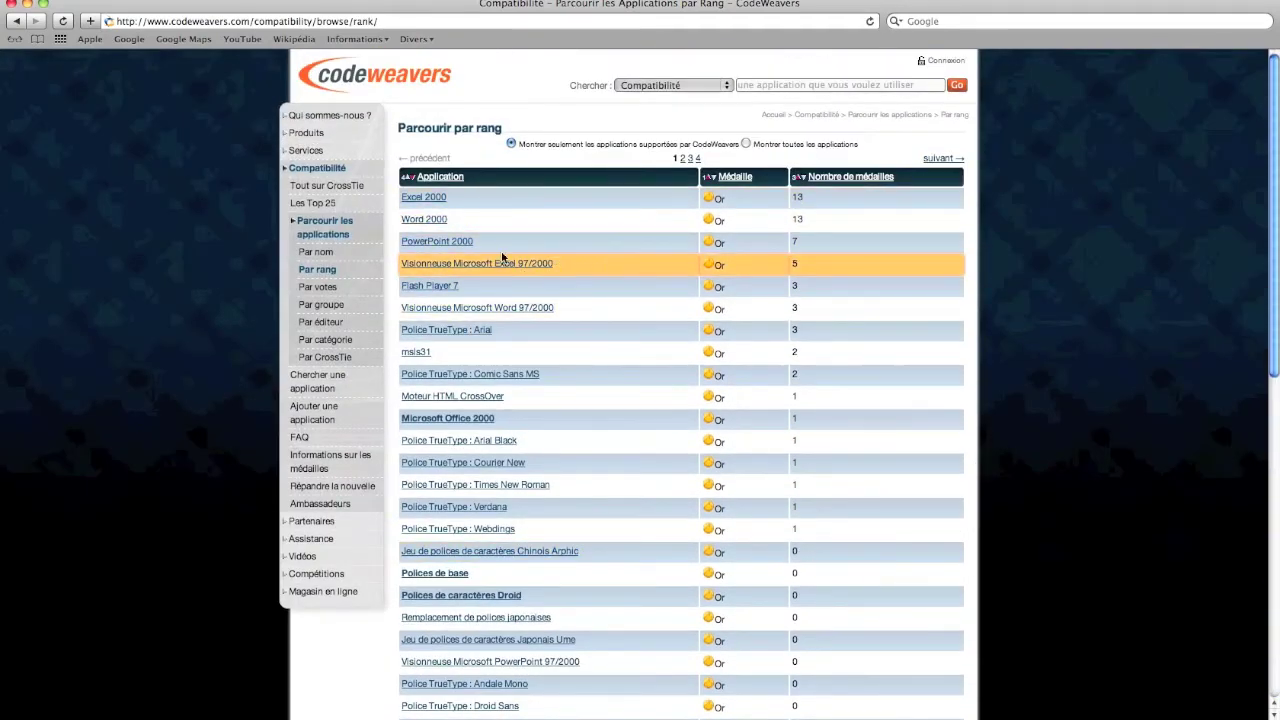
drag(518, 246, 401, 196)
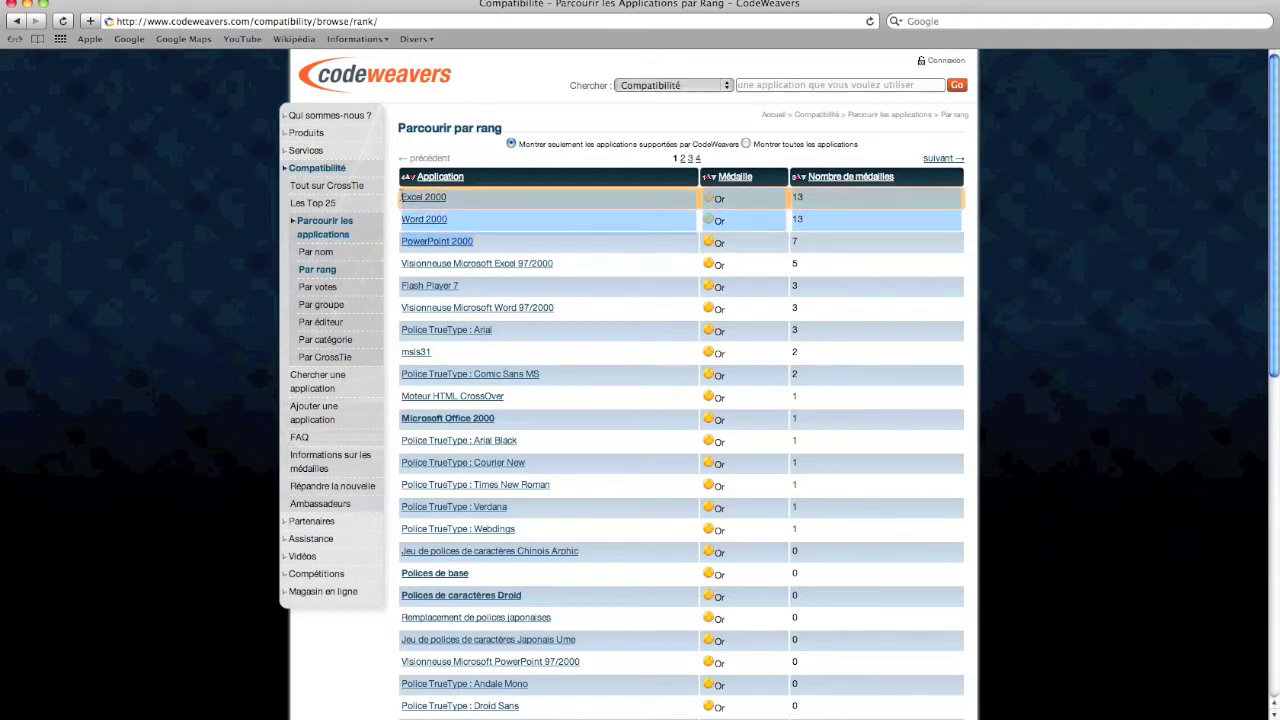
click(1073, 270)
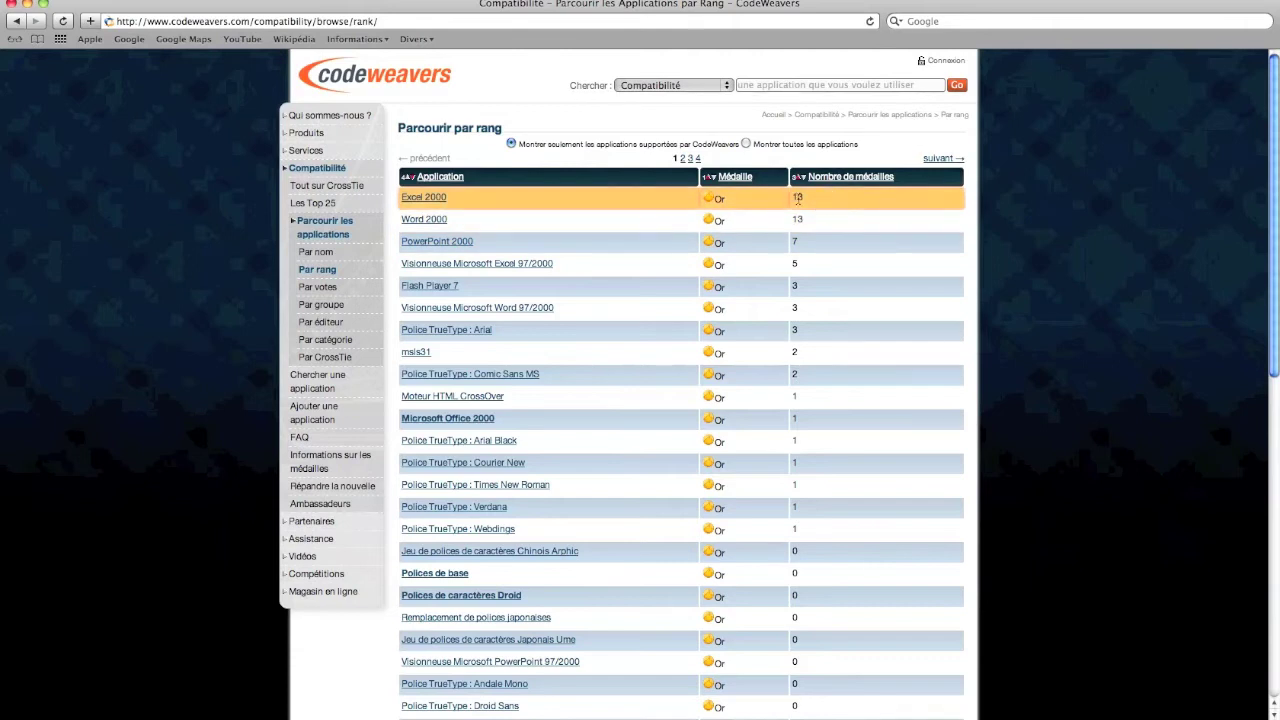
Open the Excel 2000 compatibility entry, view its screenshot enlarged and close the preview
click(447, 197)
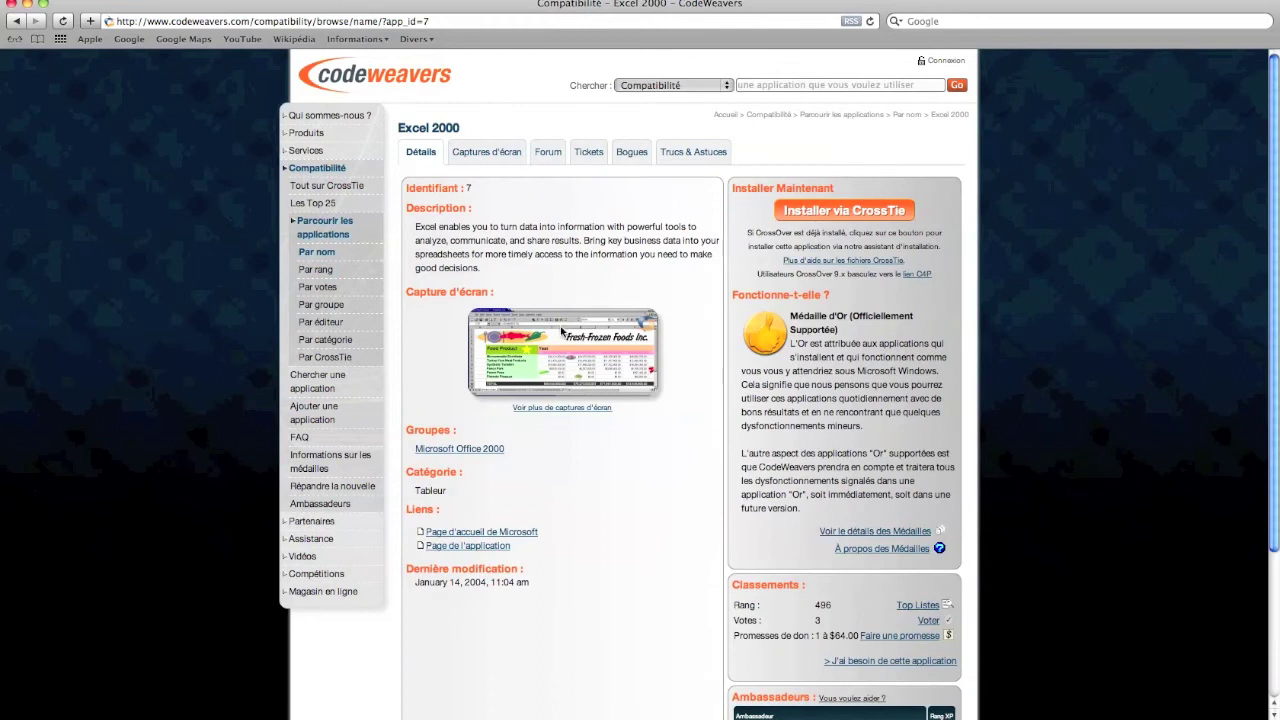
click(489, 340)
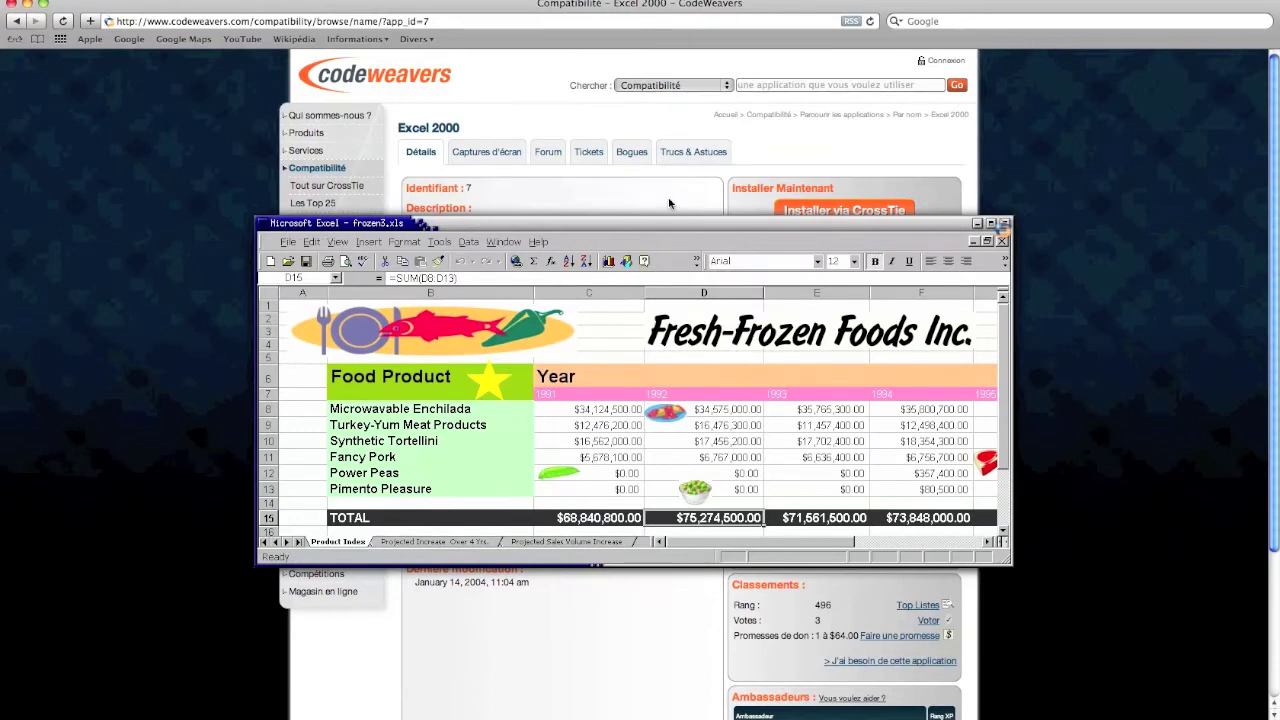
click(1005, 230)
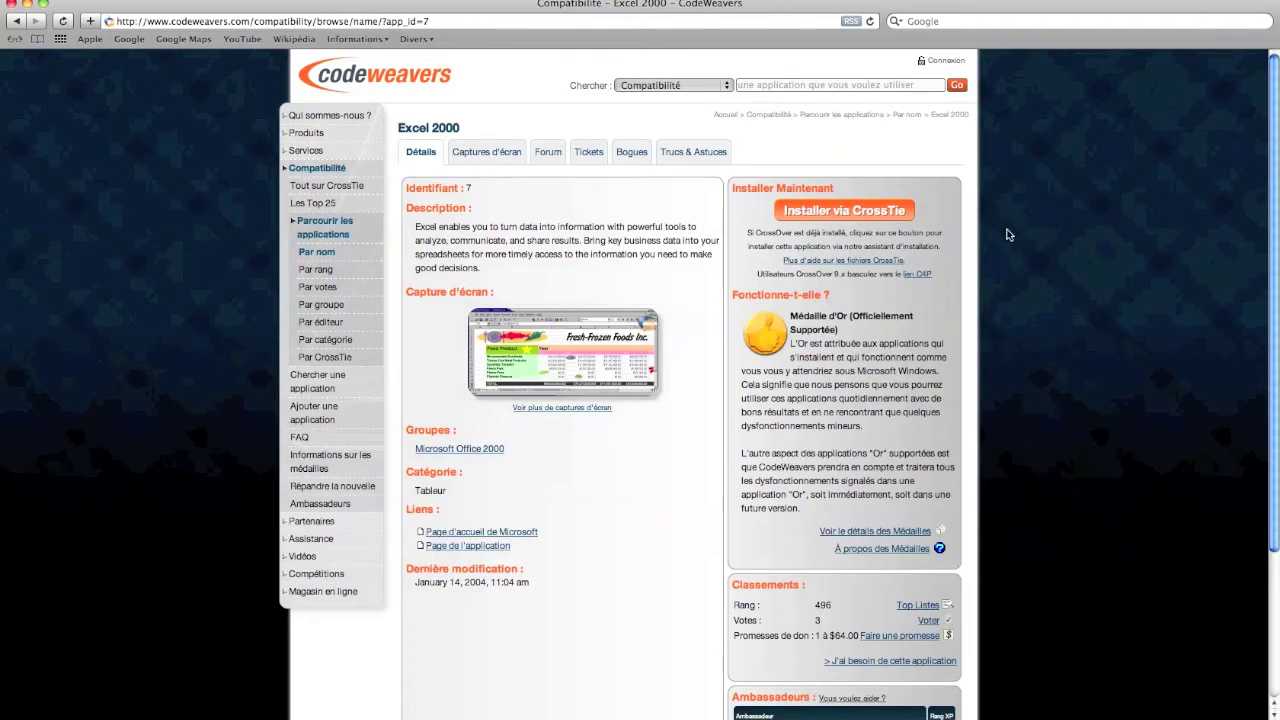
Examine the medal rating and description on the Excel 2000 compatibility page
drag(792, 316, 876, 318)
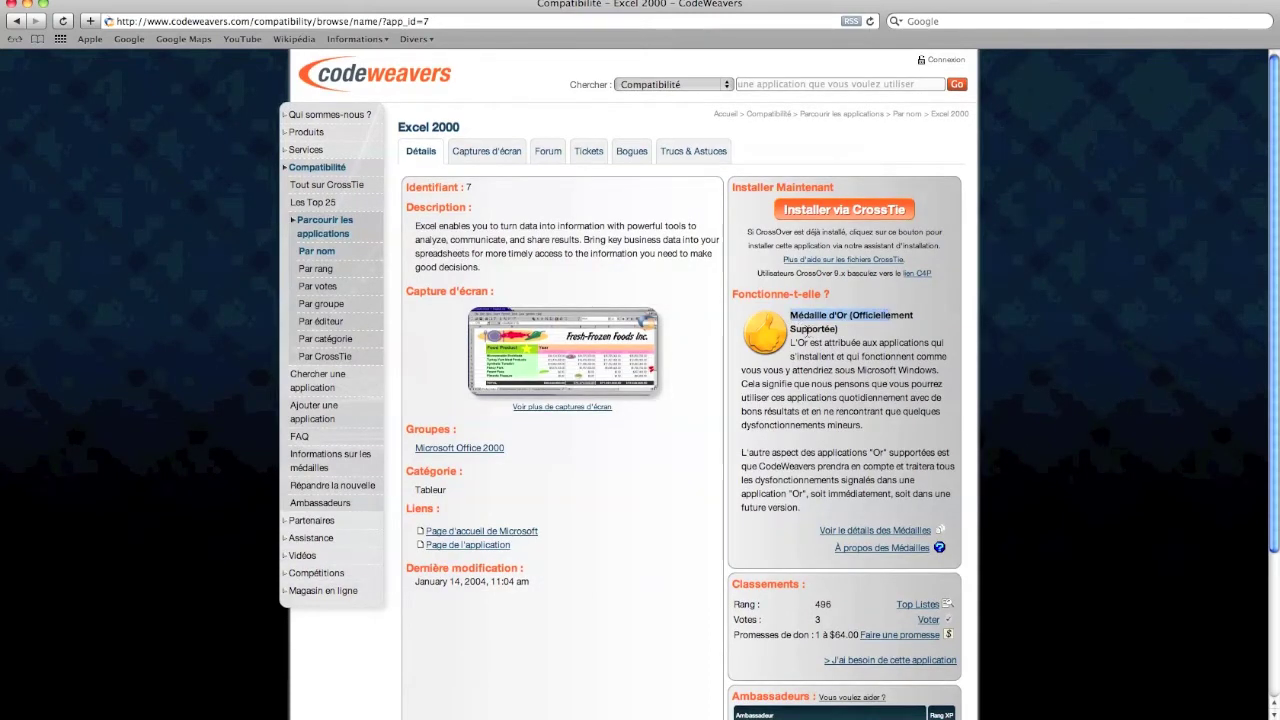
click(806, 330)
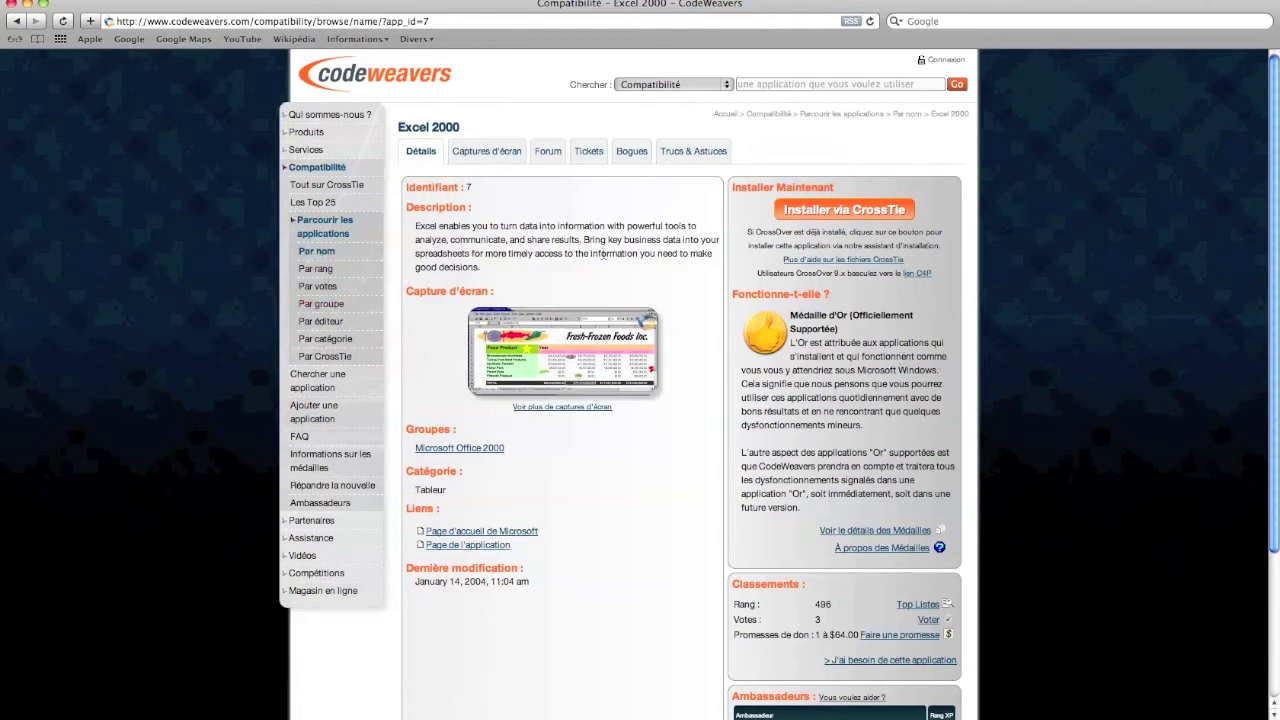
drag(511, 239, 553, 240)
click(654, 241)
drag(521, 238, 578, 240)
click(625, 247)
Return to the CodeWeavers home page and open the CrossOver Games product page
click(307, 131)
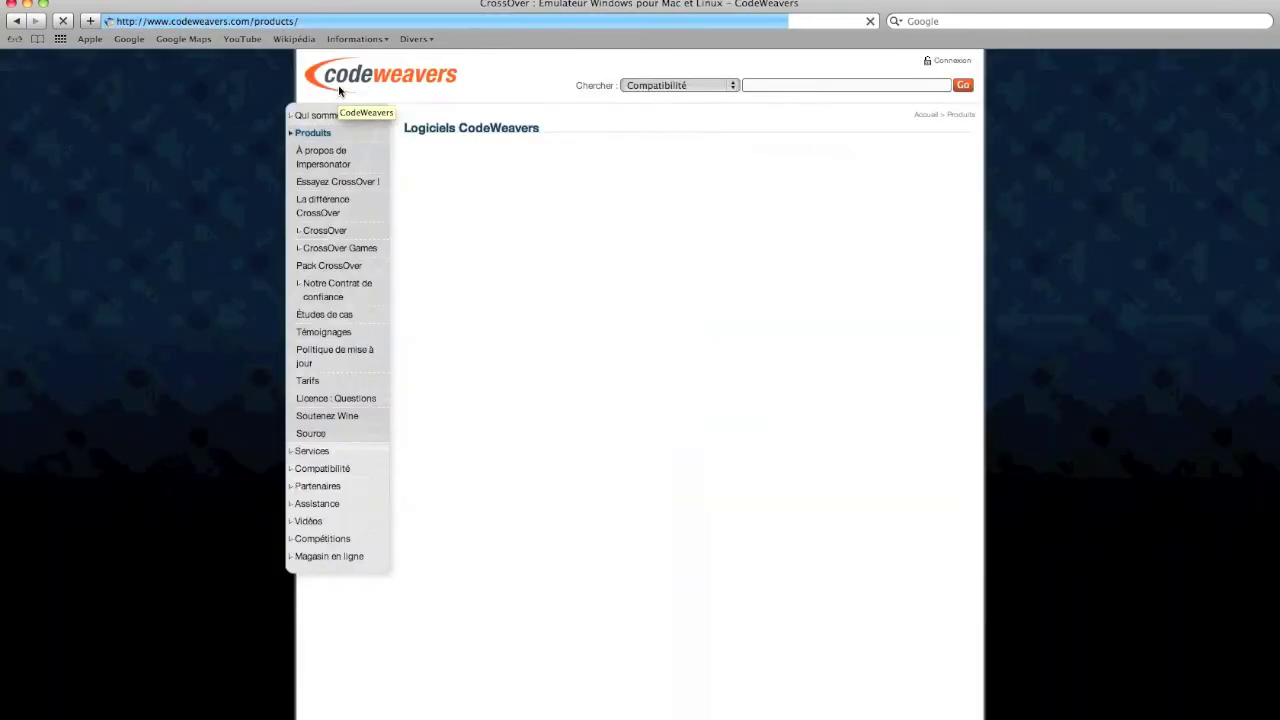
click(342, 84)
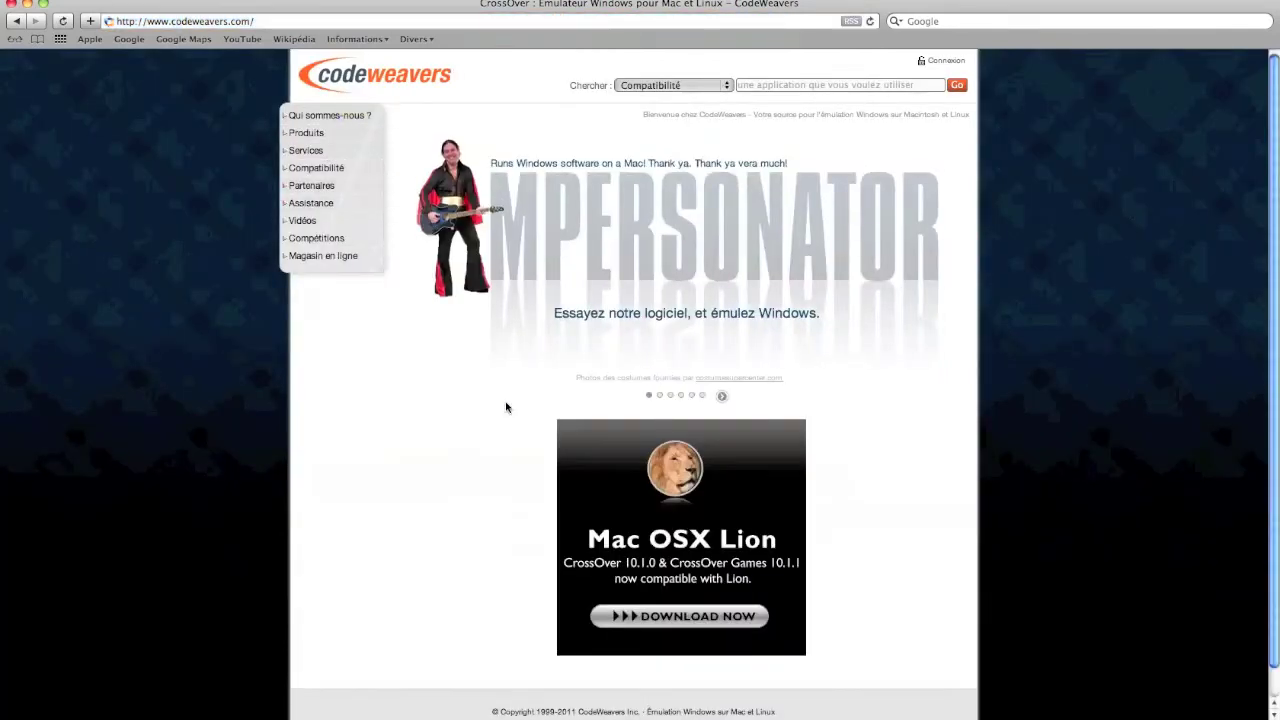
mouse_move(310, 133)
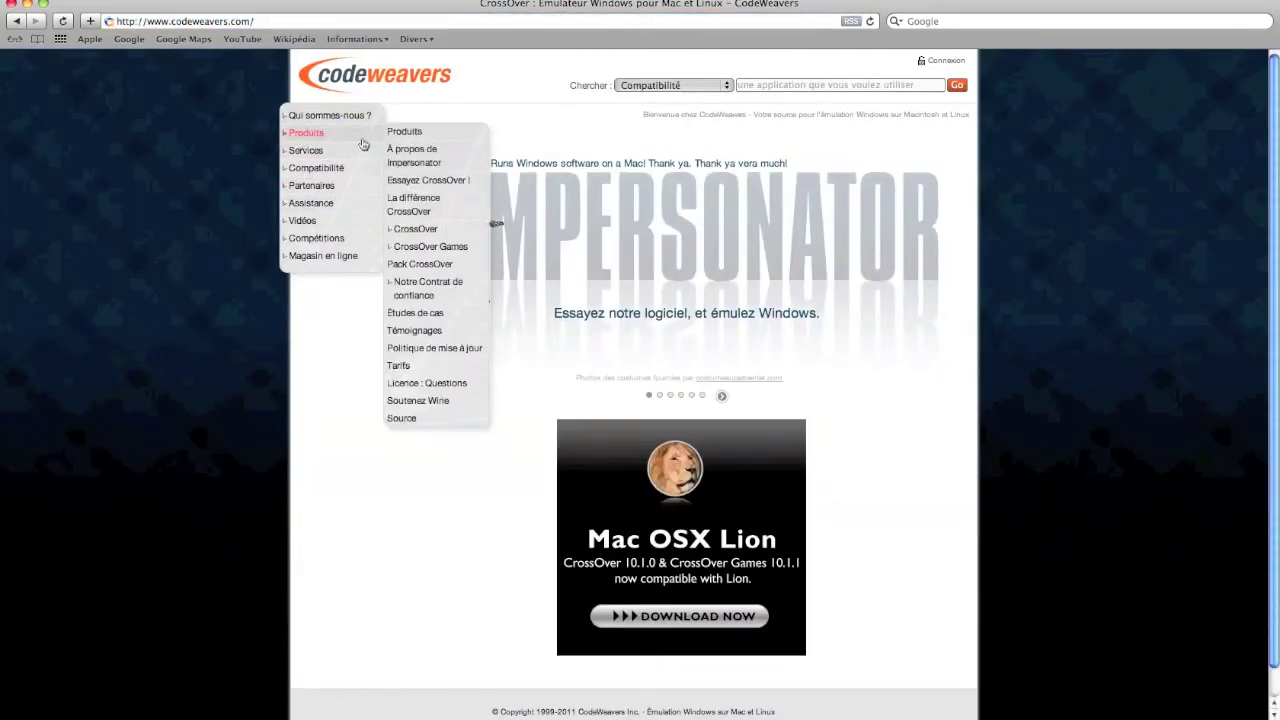
click(437, 248)
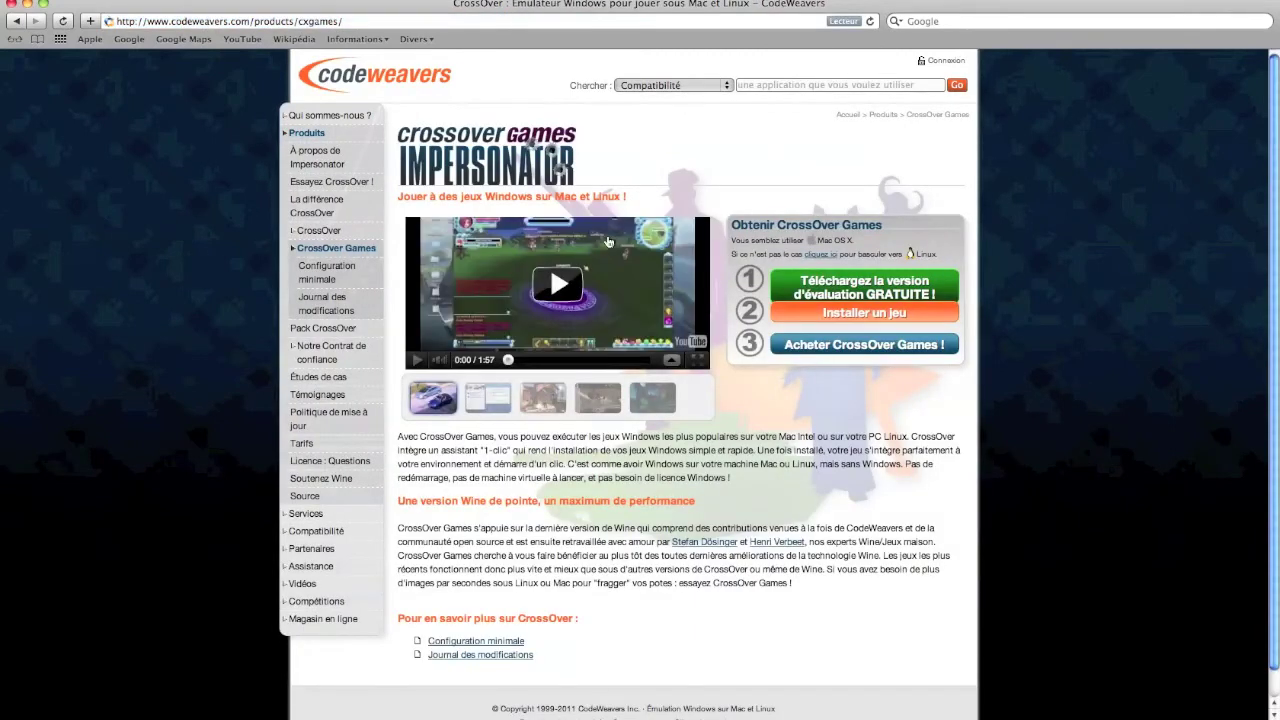
Open the free trial download form for CrossOver Games and review its required name and e-mail fields
click(824, 294)
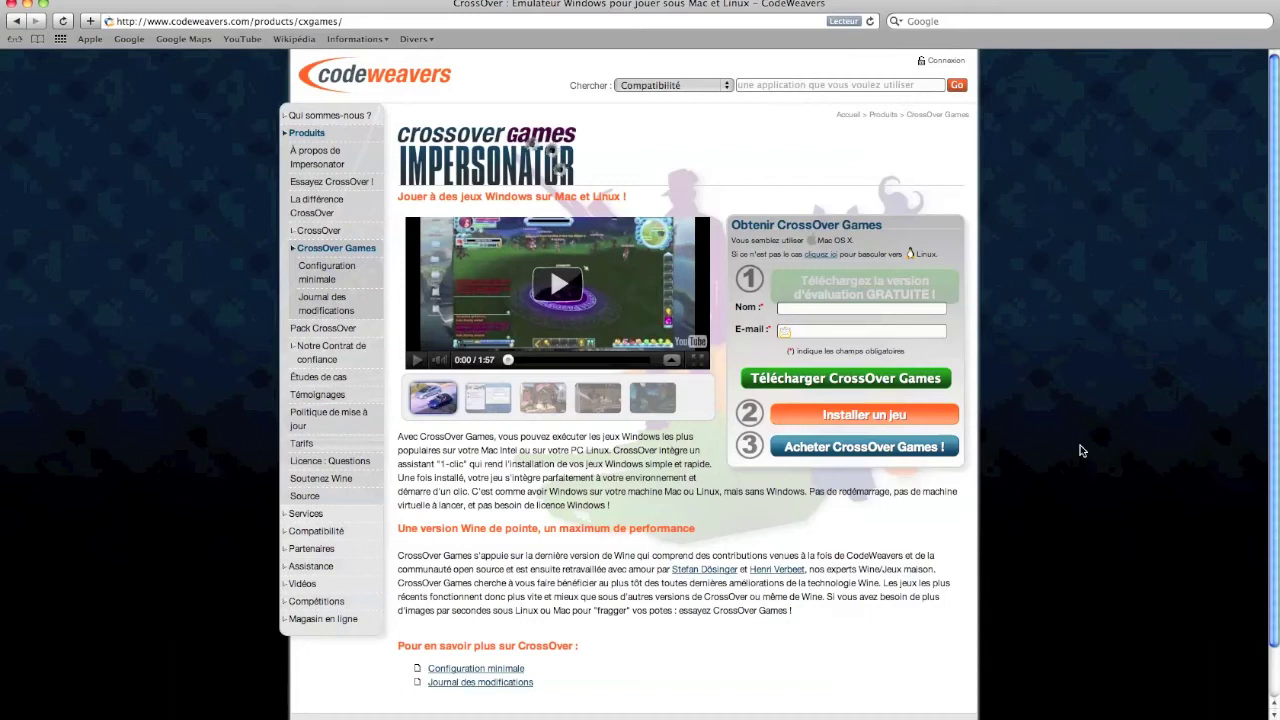
scroll(1080, 451, down, 2)
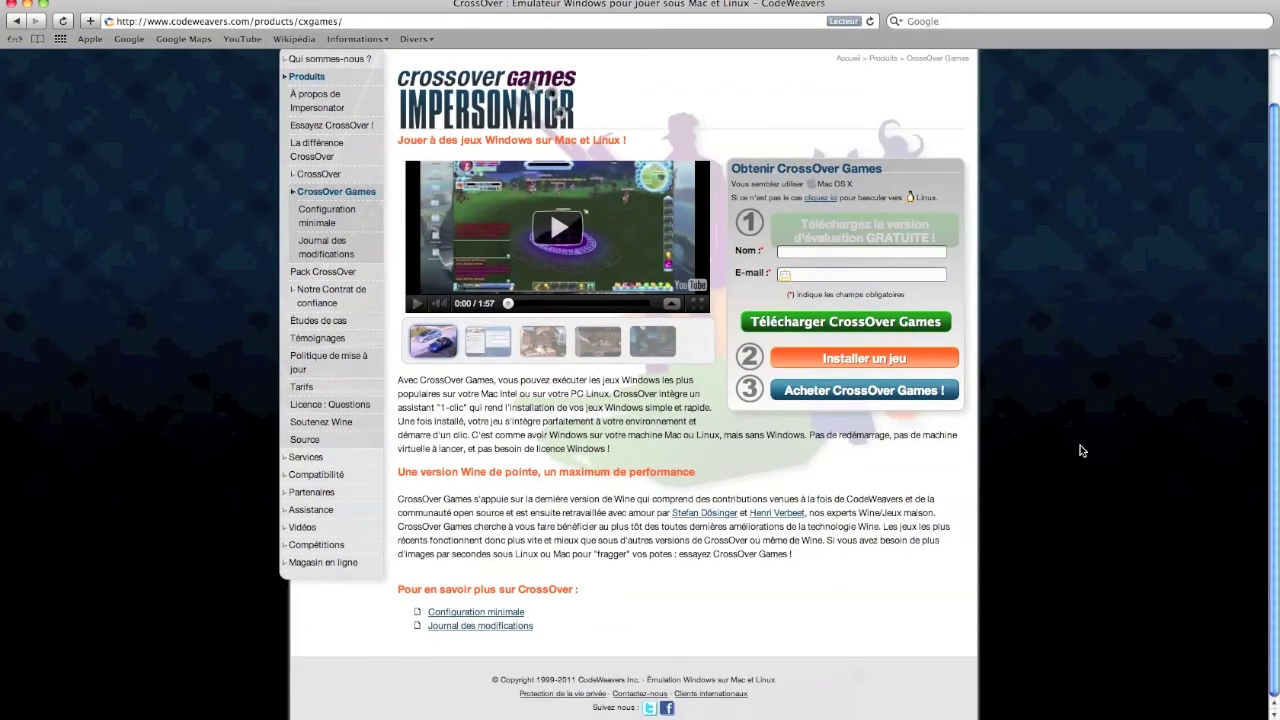
scroll(1080, 451, up, 2)
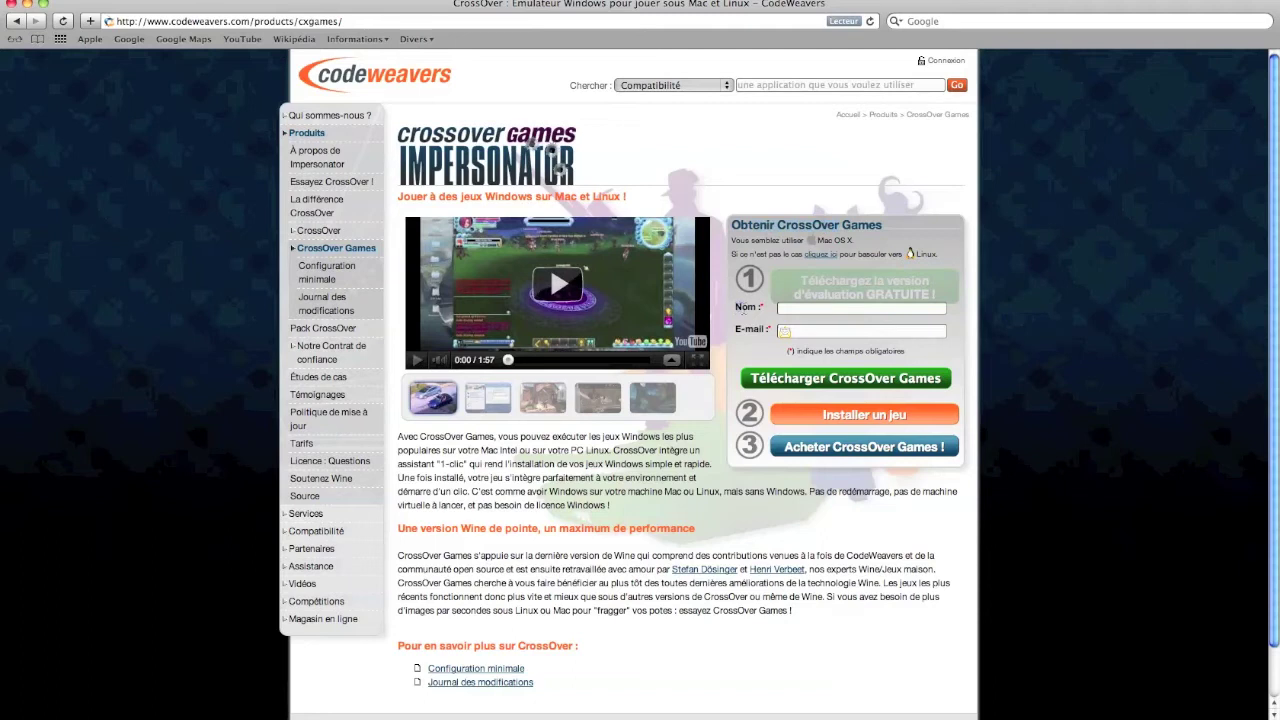
drag(734, 329, 760, 330)
click(771, 316)
drag(734, 303, 757, 306)
click(771, 318)
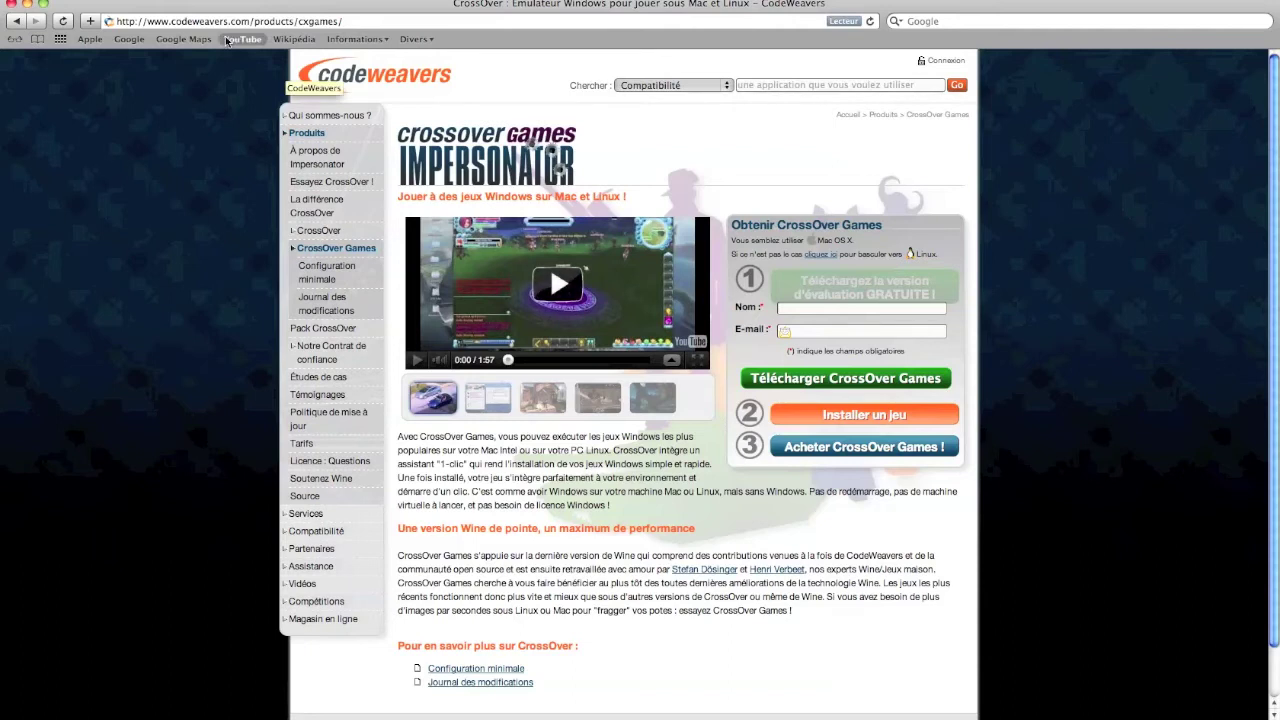
Search Google for "crossover games" using the suggested query
click(129, 39)
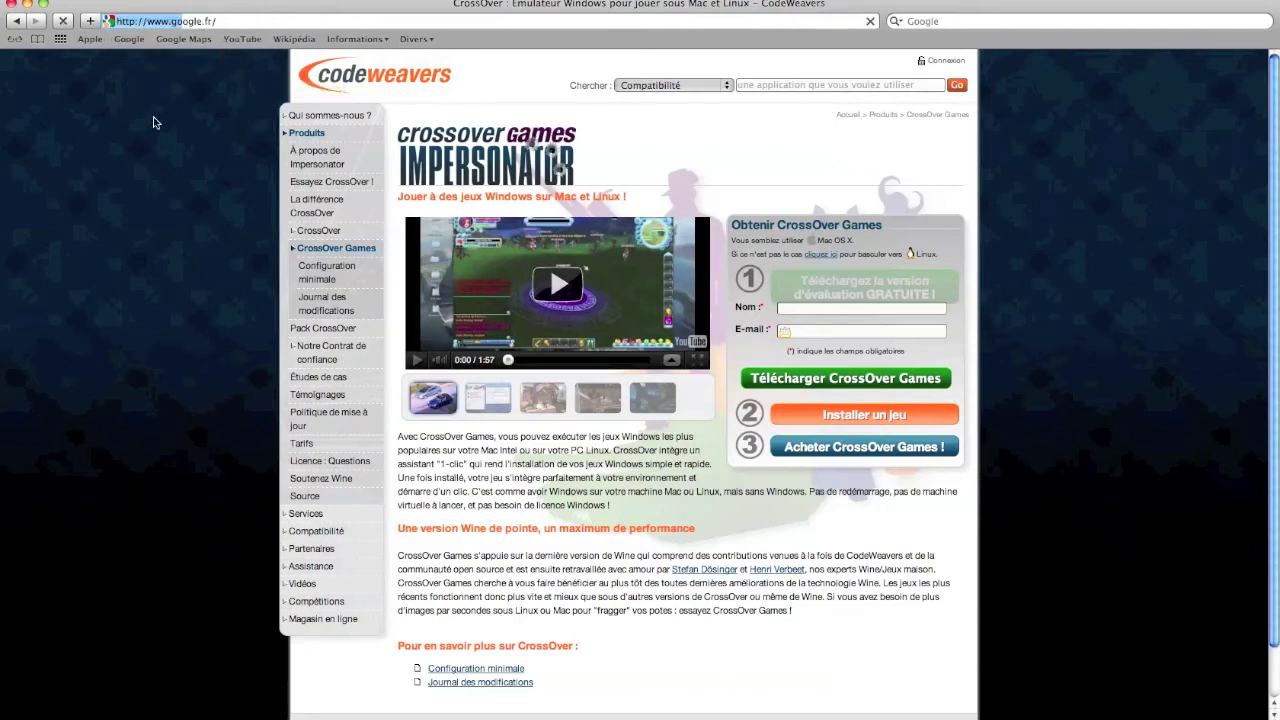
text(cross)
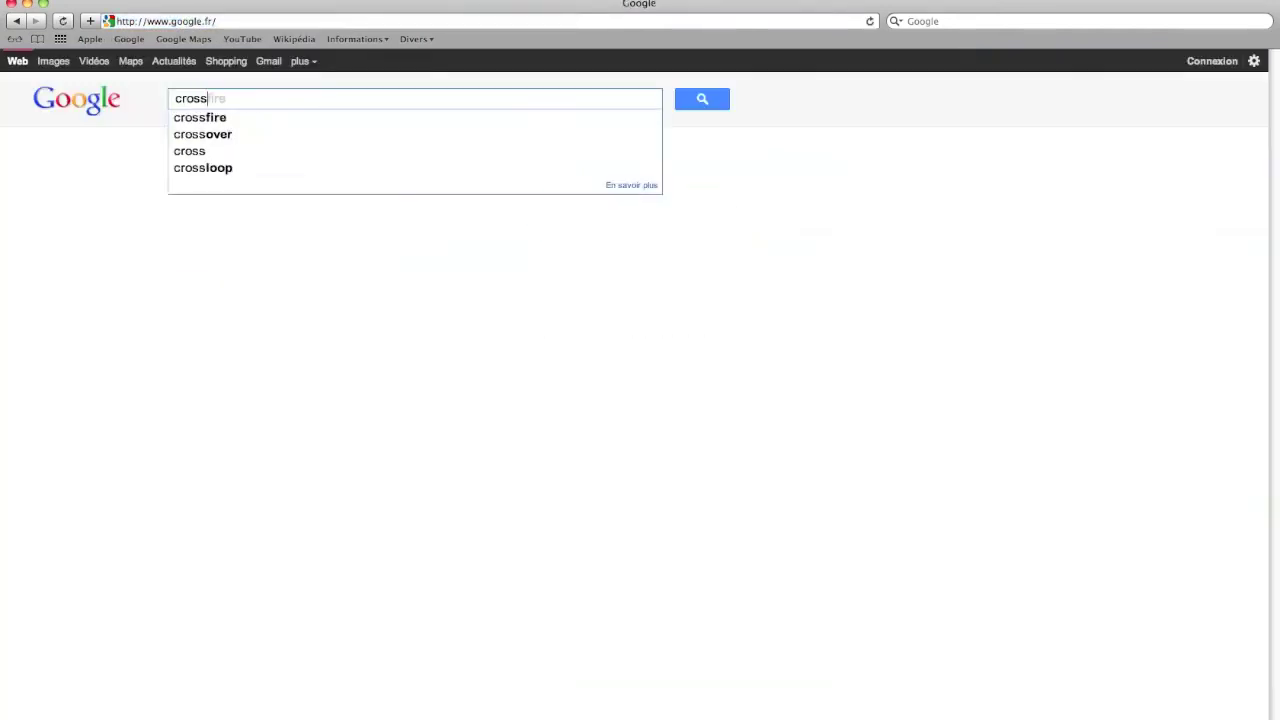
text(o)
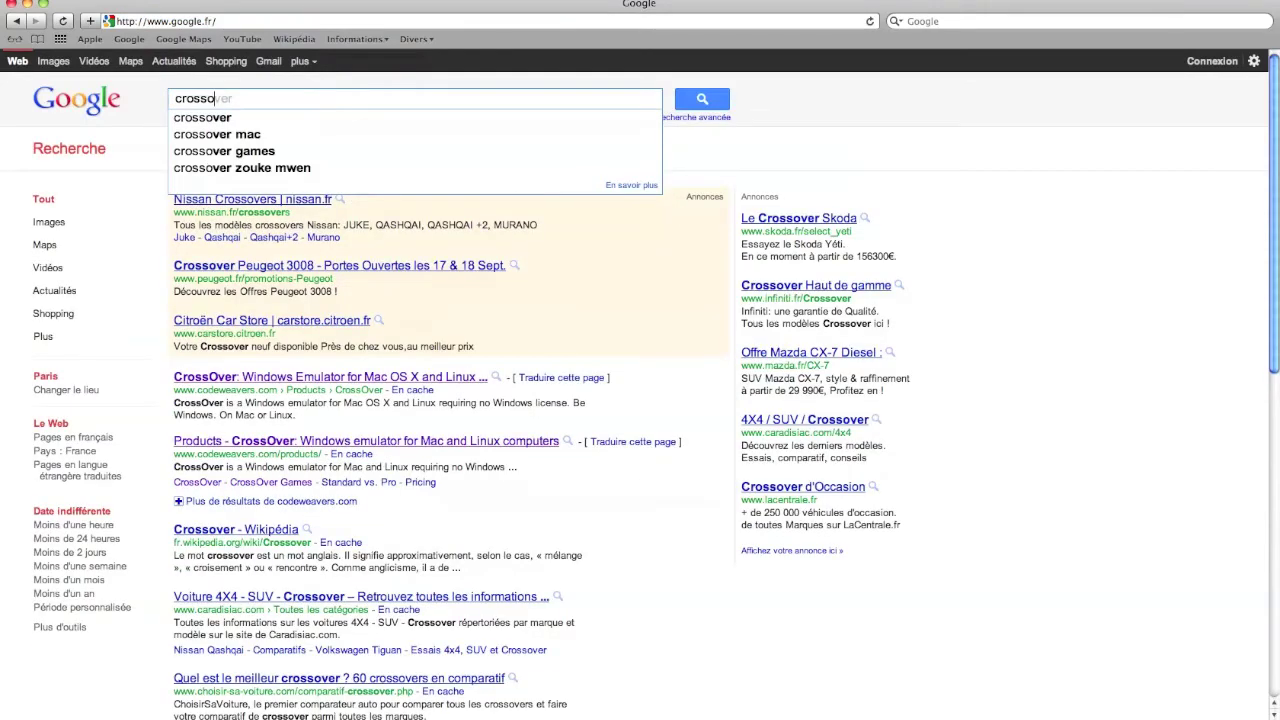
text(ver)
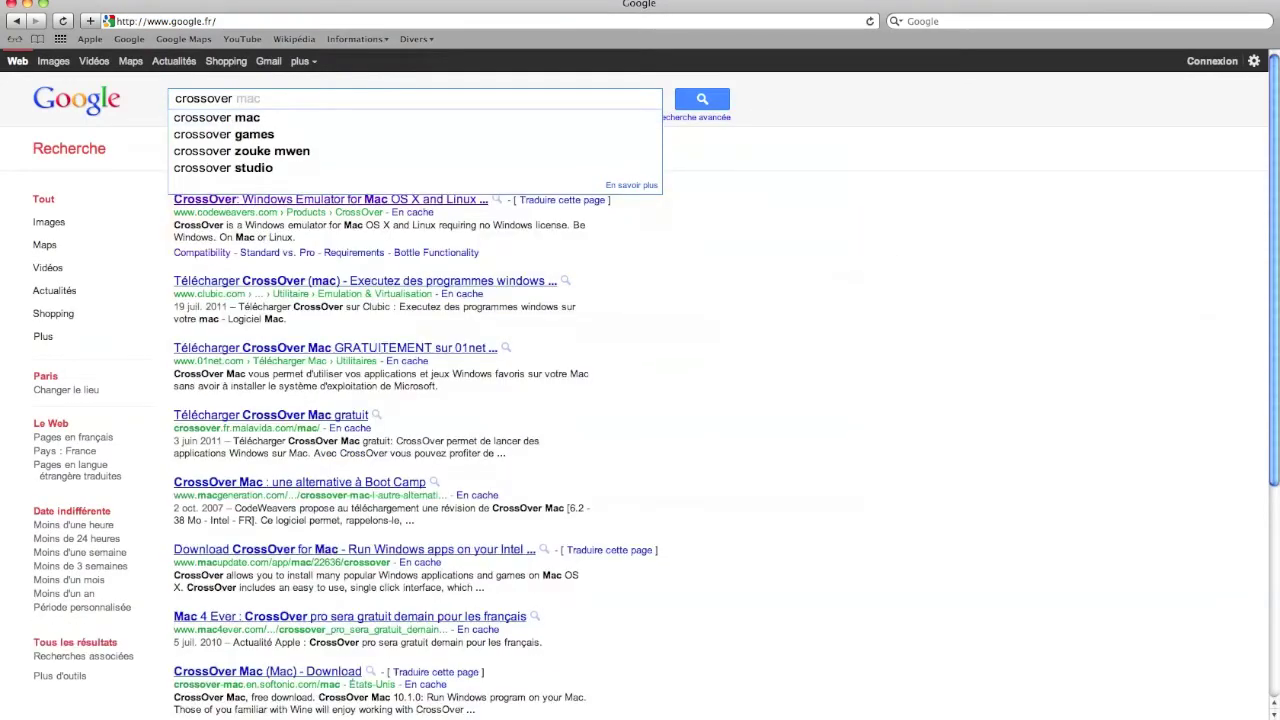
key(Down)
key(Down)
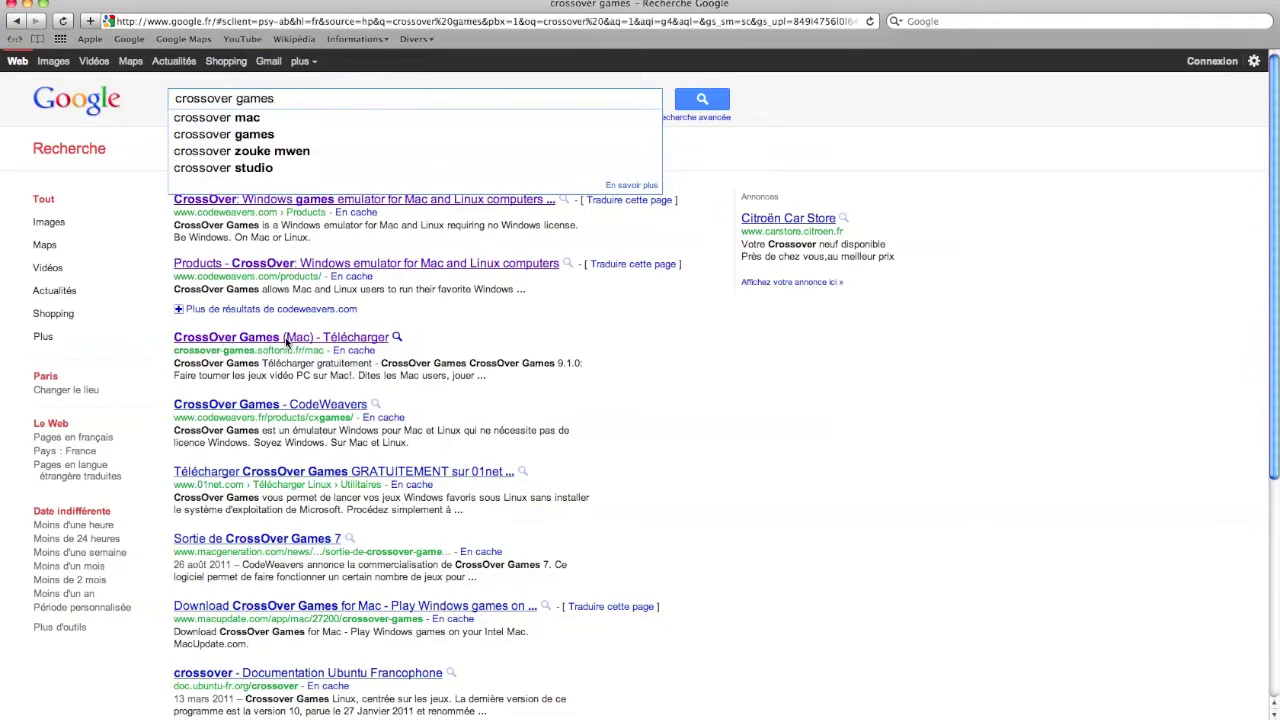
Open the Softonic page for CrossOver Games (Mac) from the search results and start downloading the 9.1.0 trial
click(283, 342)
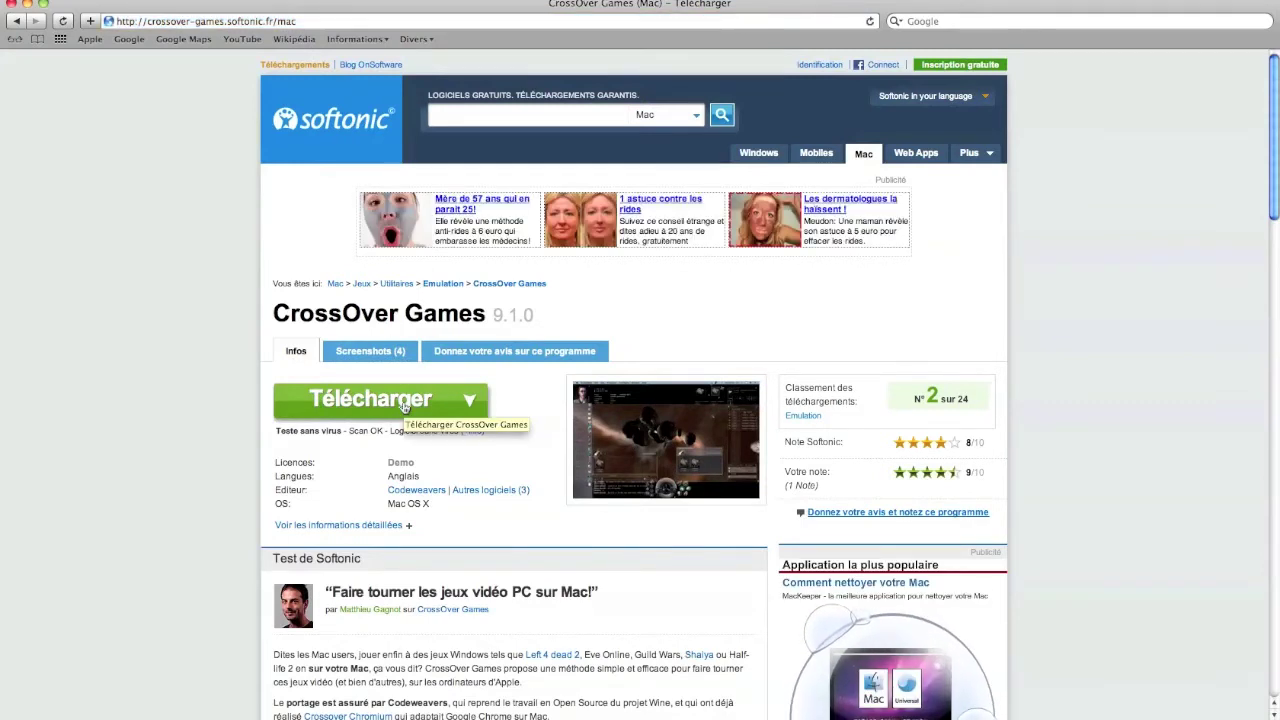
click(405, 415)
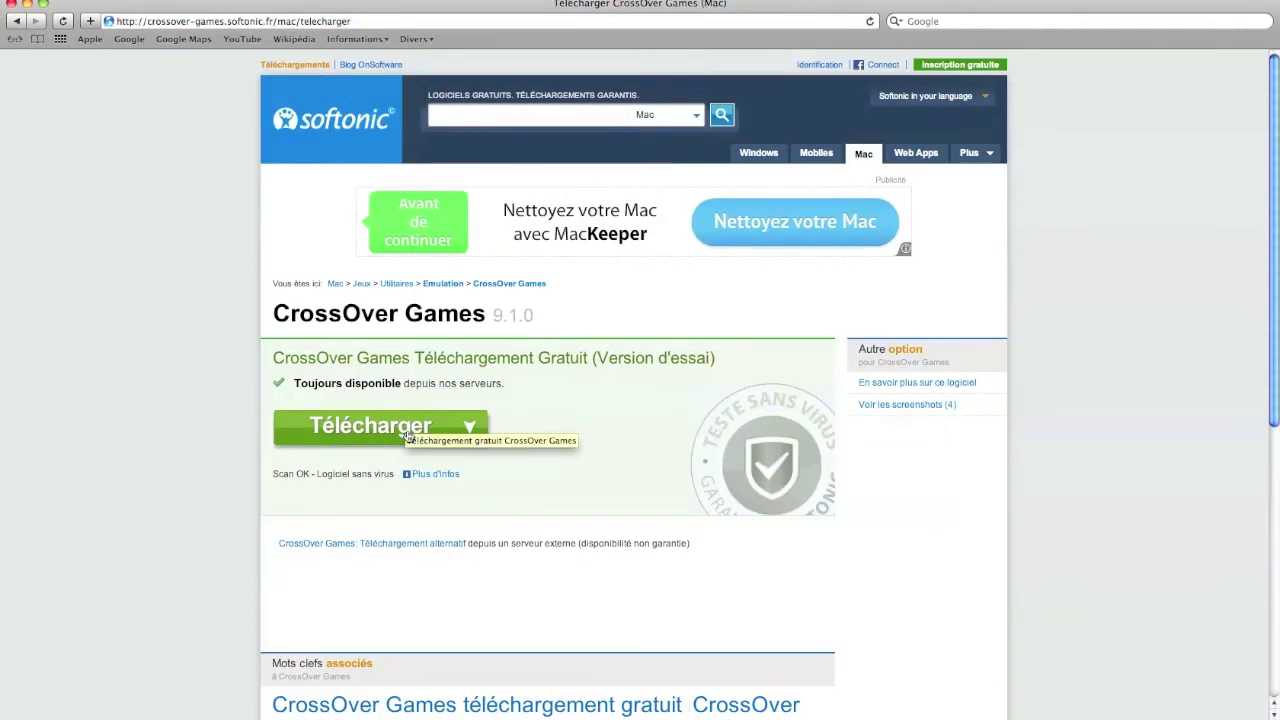
click(405, 428)
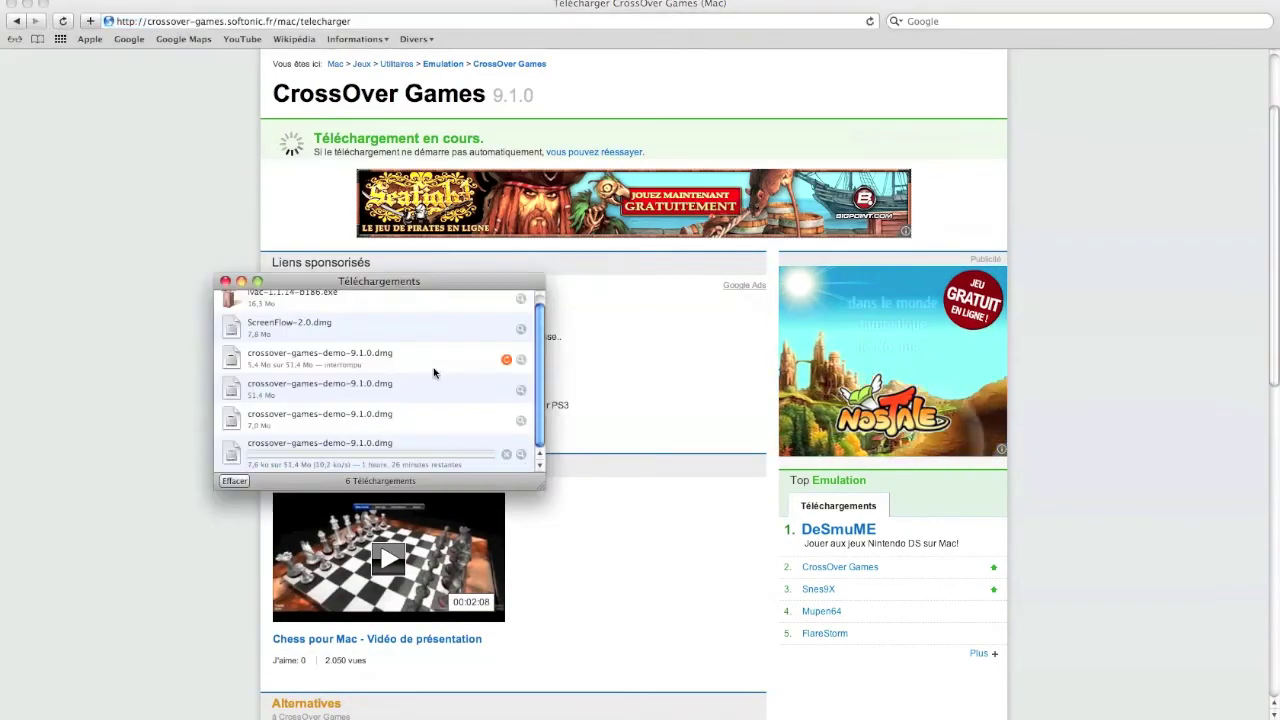
Stop the running crossover-games-demo-9.1.0.dmg download and move the downloads window higher up
click(507, 457)
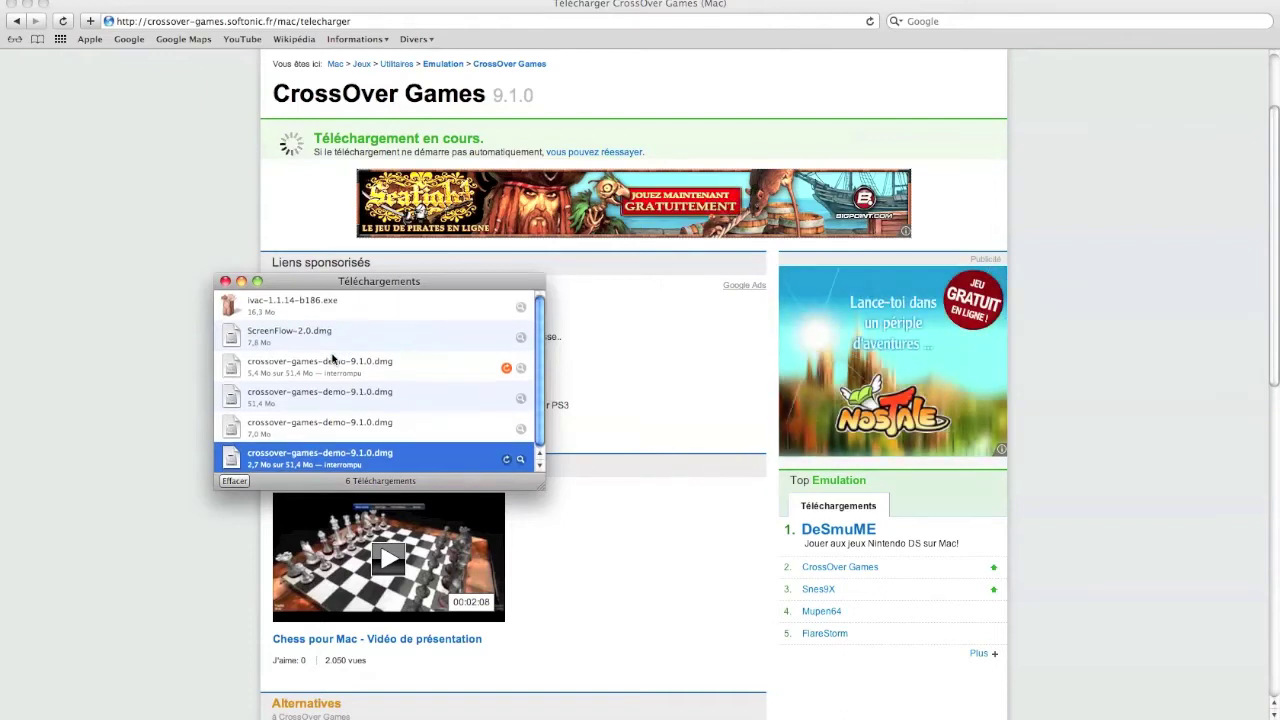
click(400, 0)
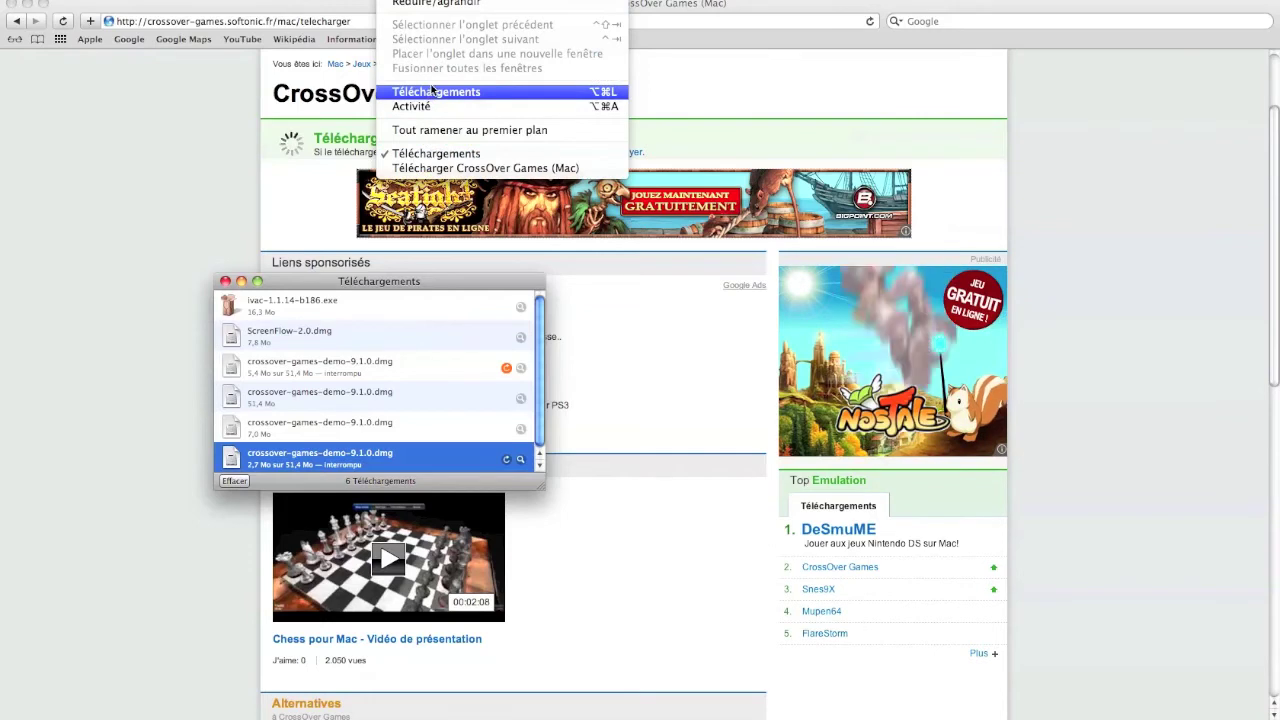
click(372, 281)
drag(372, 281, 370, 205)
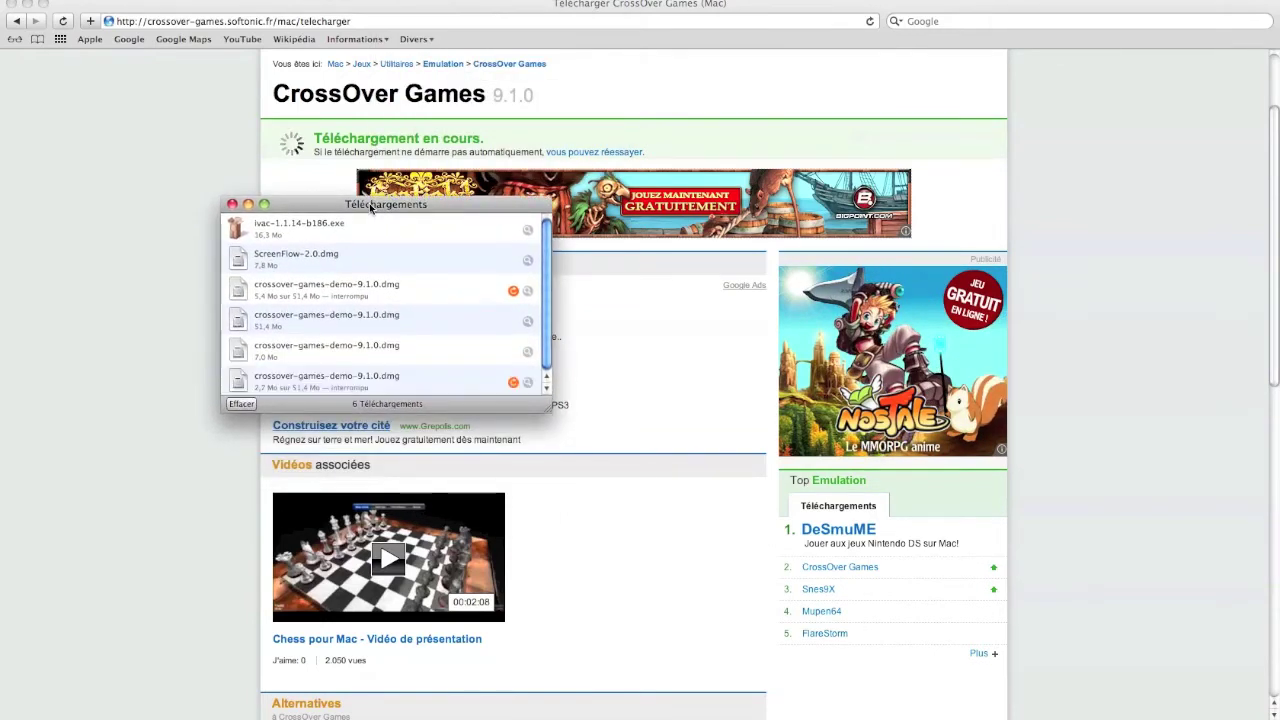
Open the completed 51.4 MB crossover-games-demo-9.1.0.dmg from the list of downloads
click(318, 295)
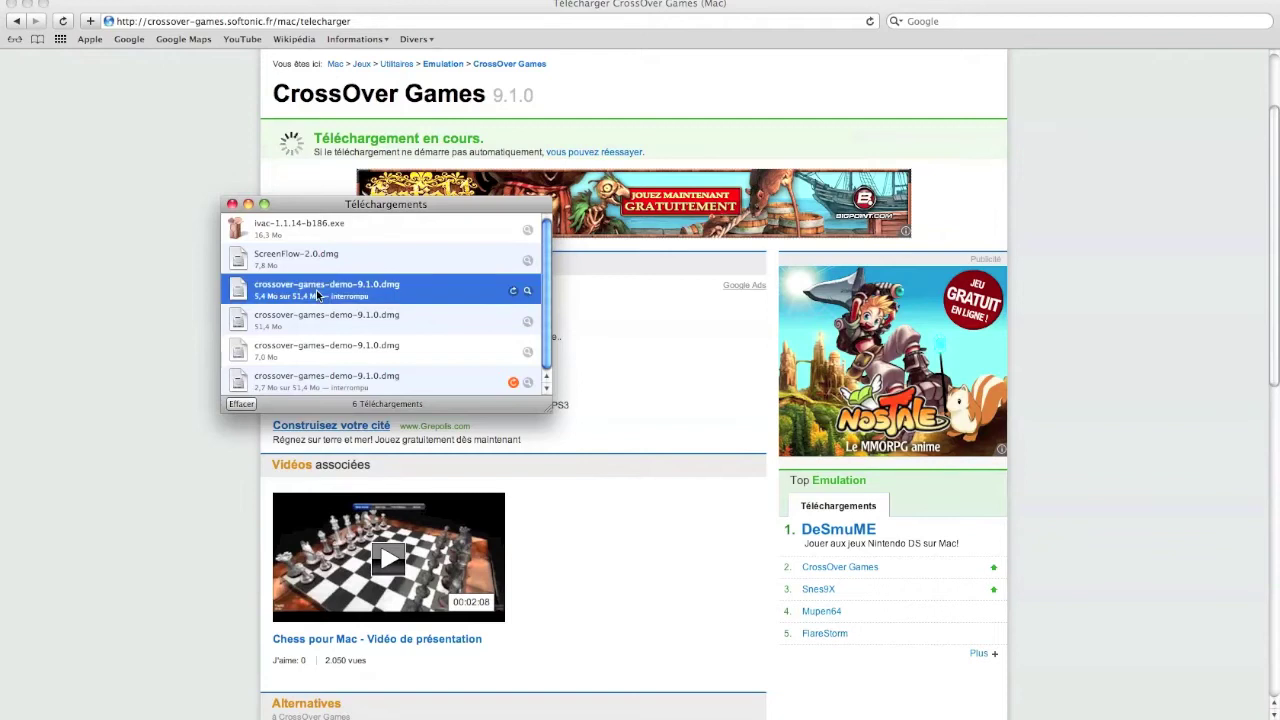
double_click(322, 298)
key(Return)
click(349, 320)
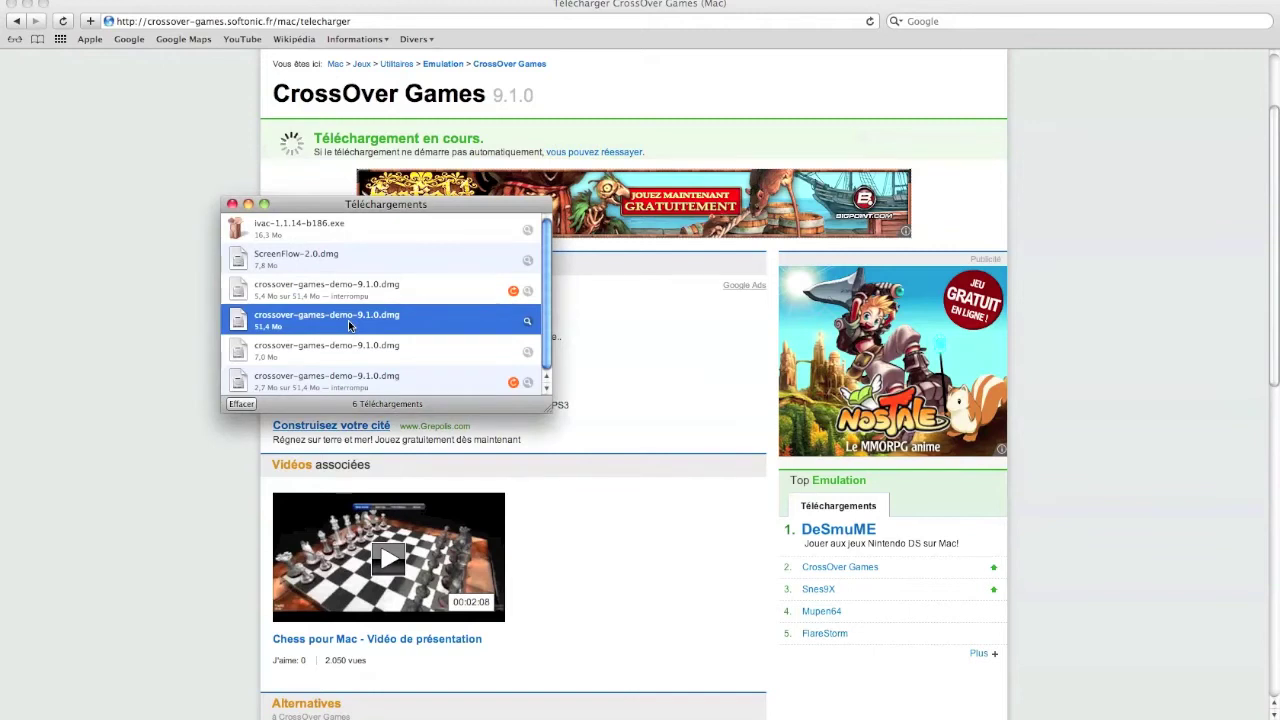
double_click(349, 320)
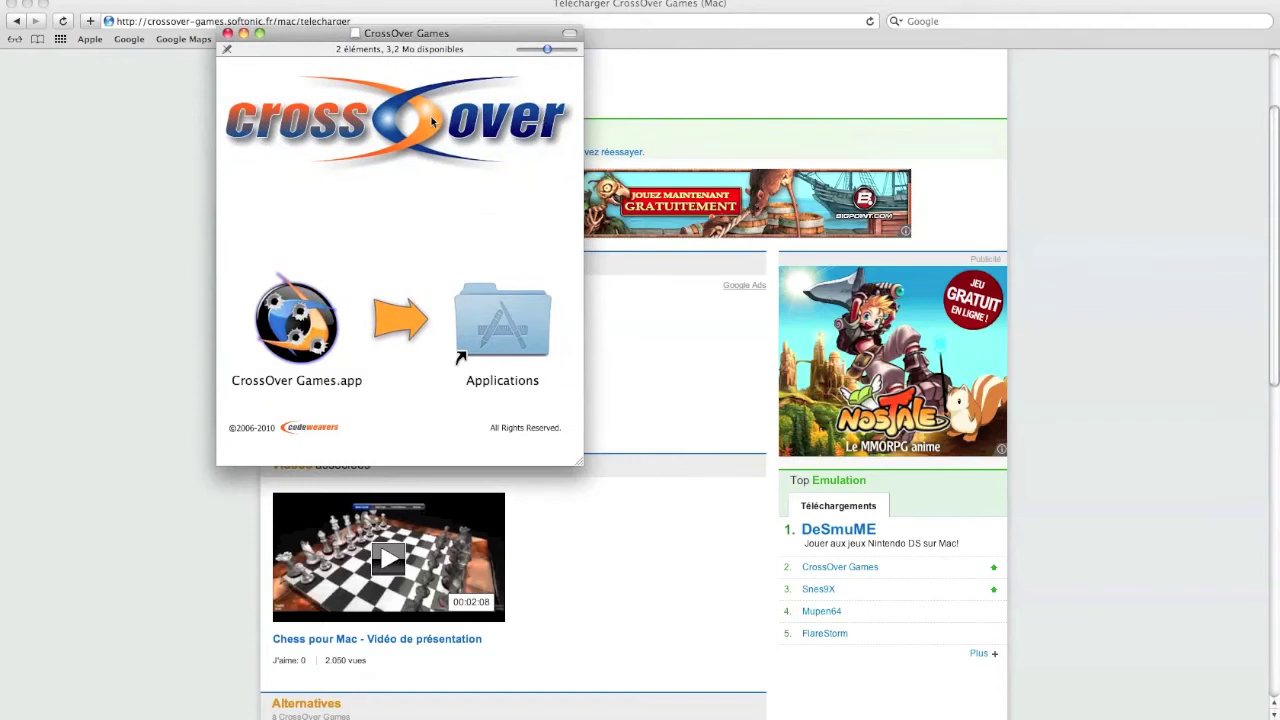
Copy CrossOver Games.app from the mounted CrossOver Games disk image to the Applications folder
mouse_move(408, 40)
mouse_down()
mouse_move(450, 38)
mouse_move(419, 43)
mouse_up()
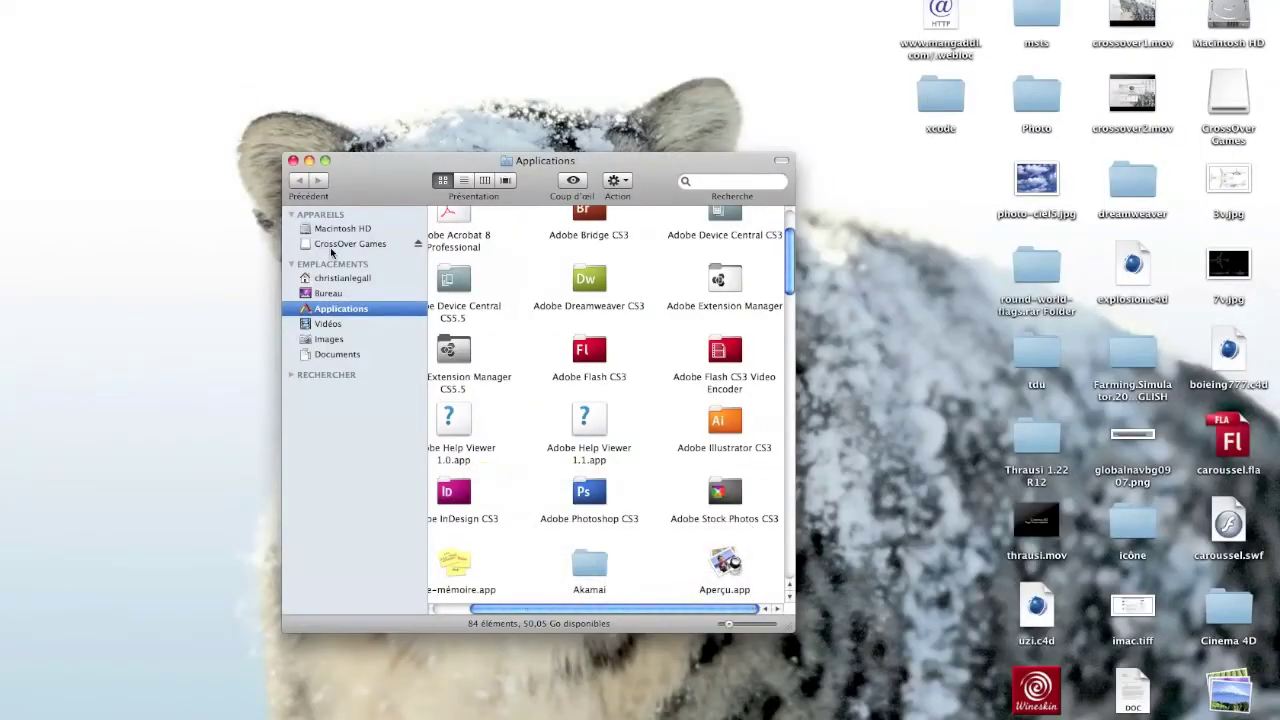
click(335, 246)
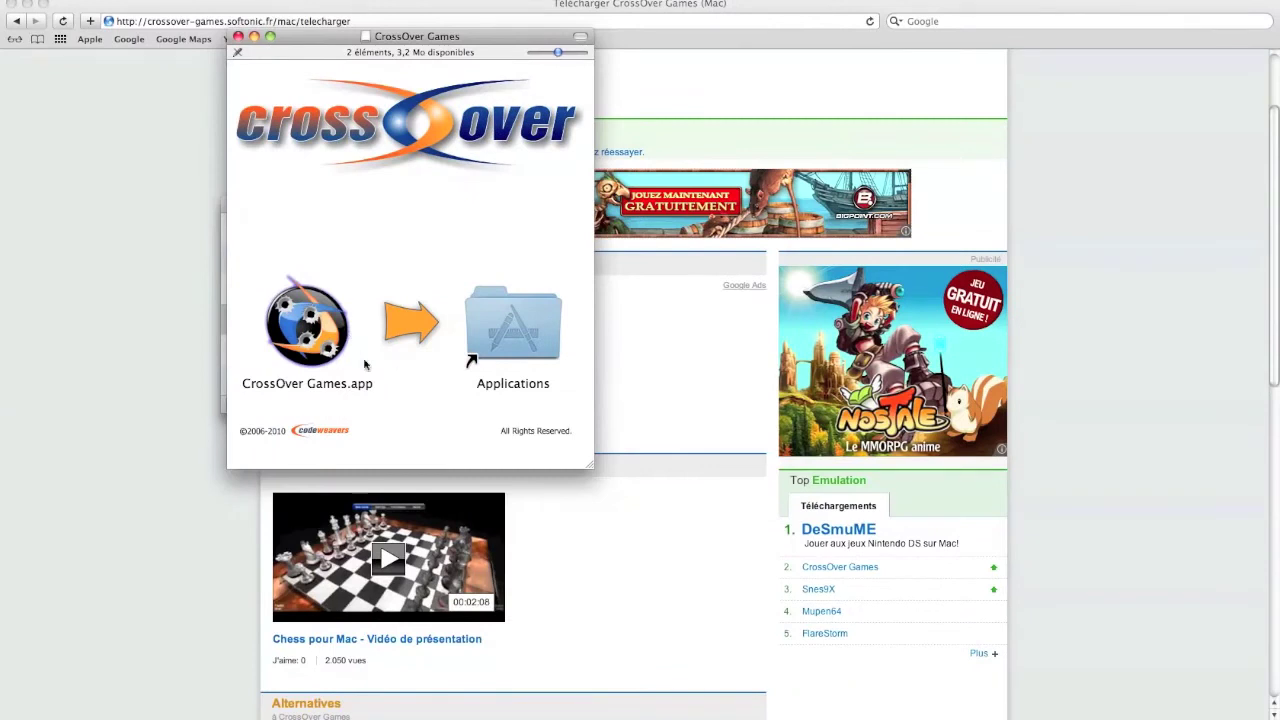
drag(312, 343, 445, 347)
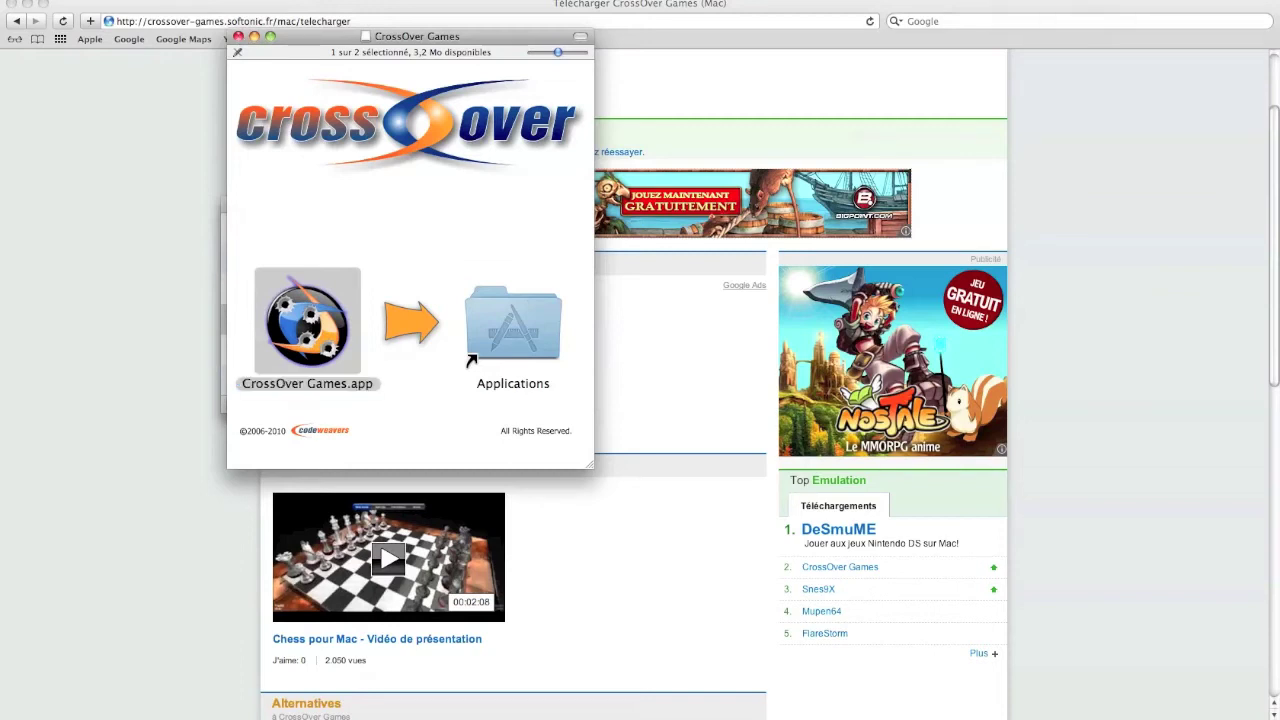
Switch to Finder and launch CrossOver Games.app from the Applications folder
click(938, 0)
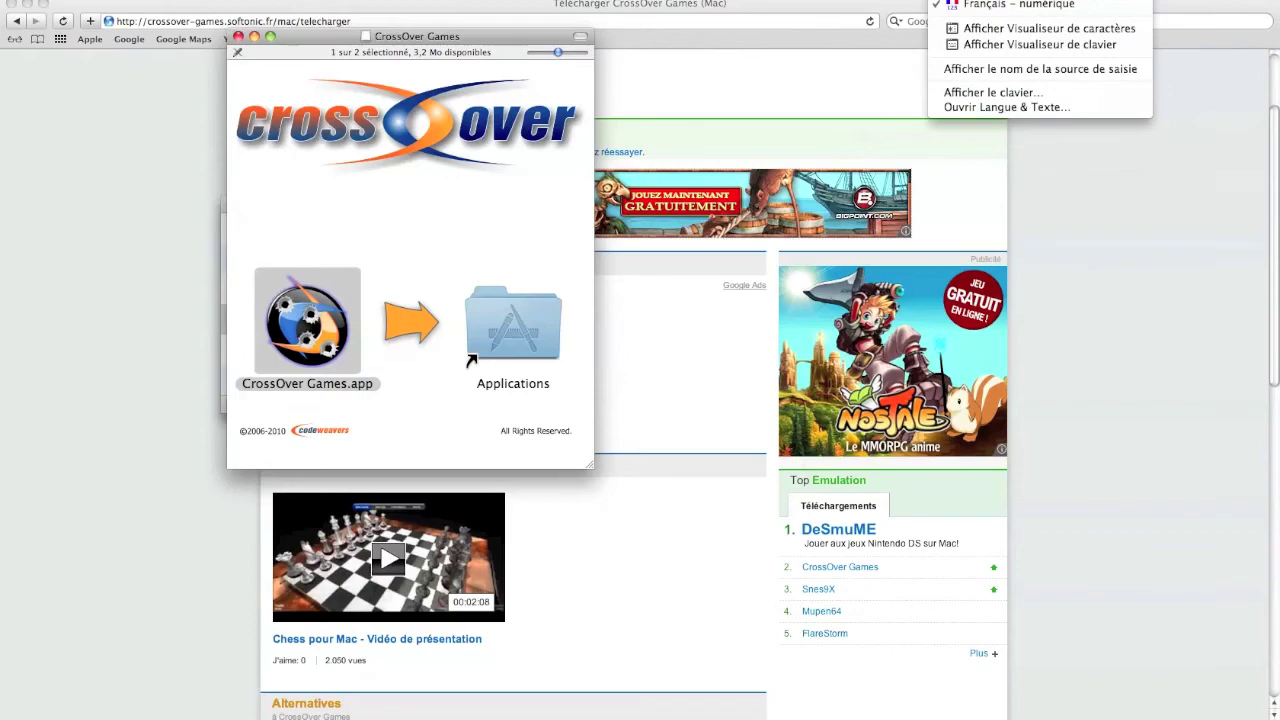
click(1003, 0)
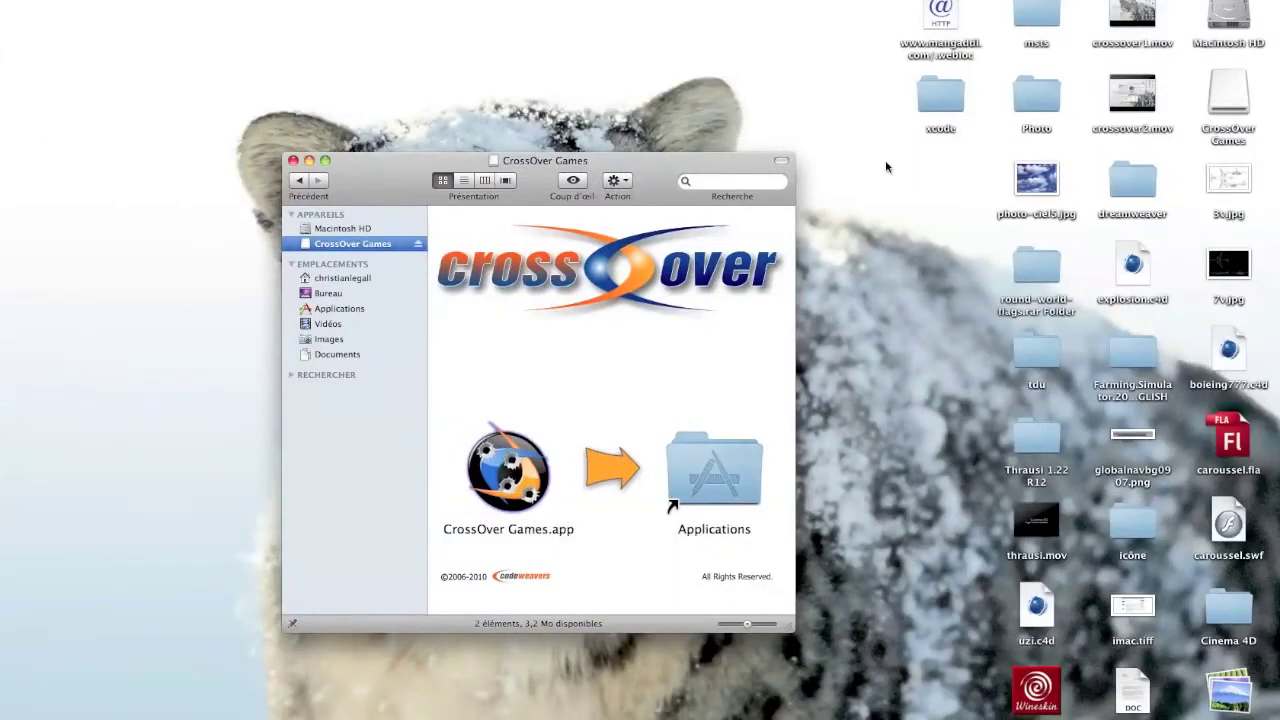
click(337, 309)
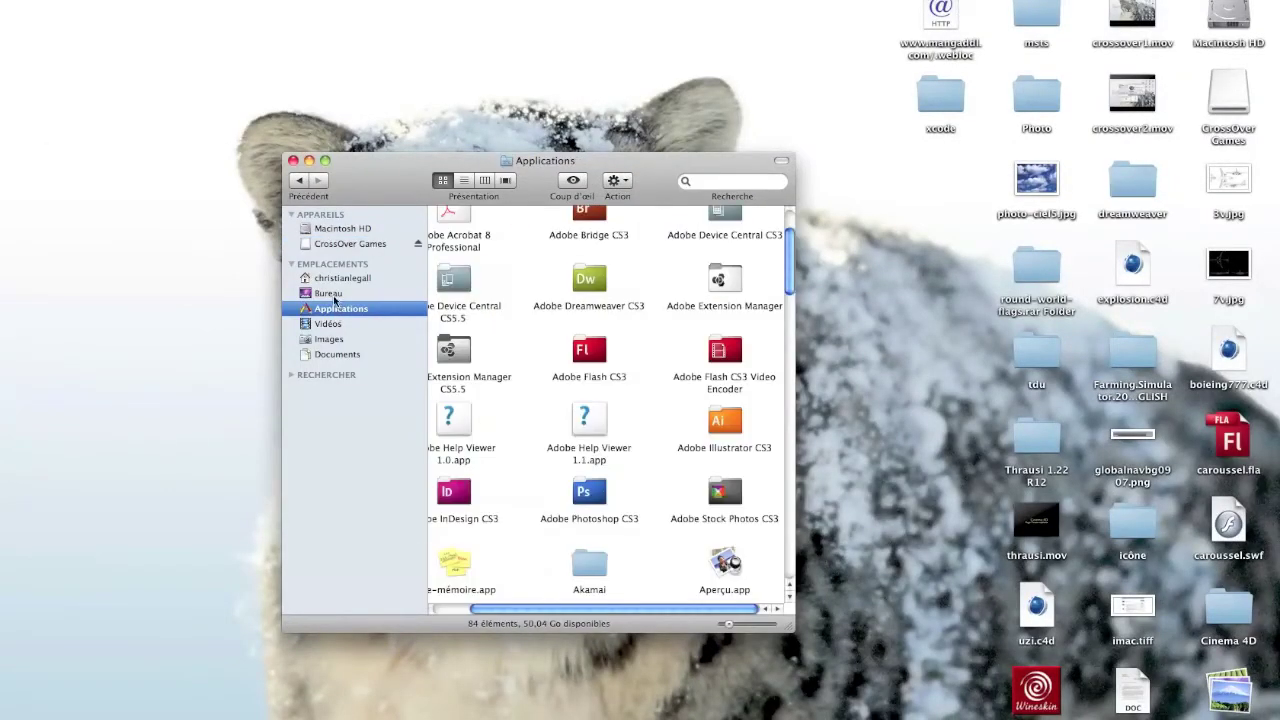
scroll(635, 352, down, 3)
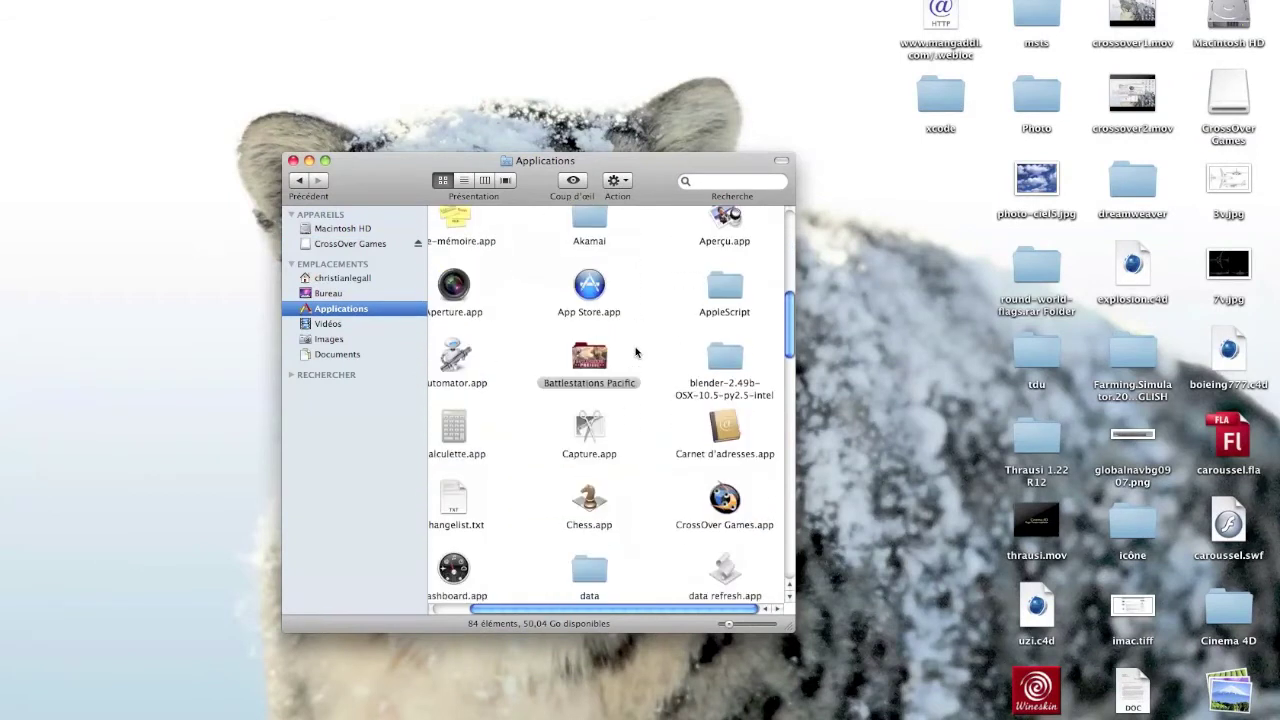
double_click(726, 500)
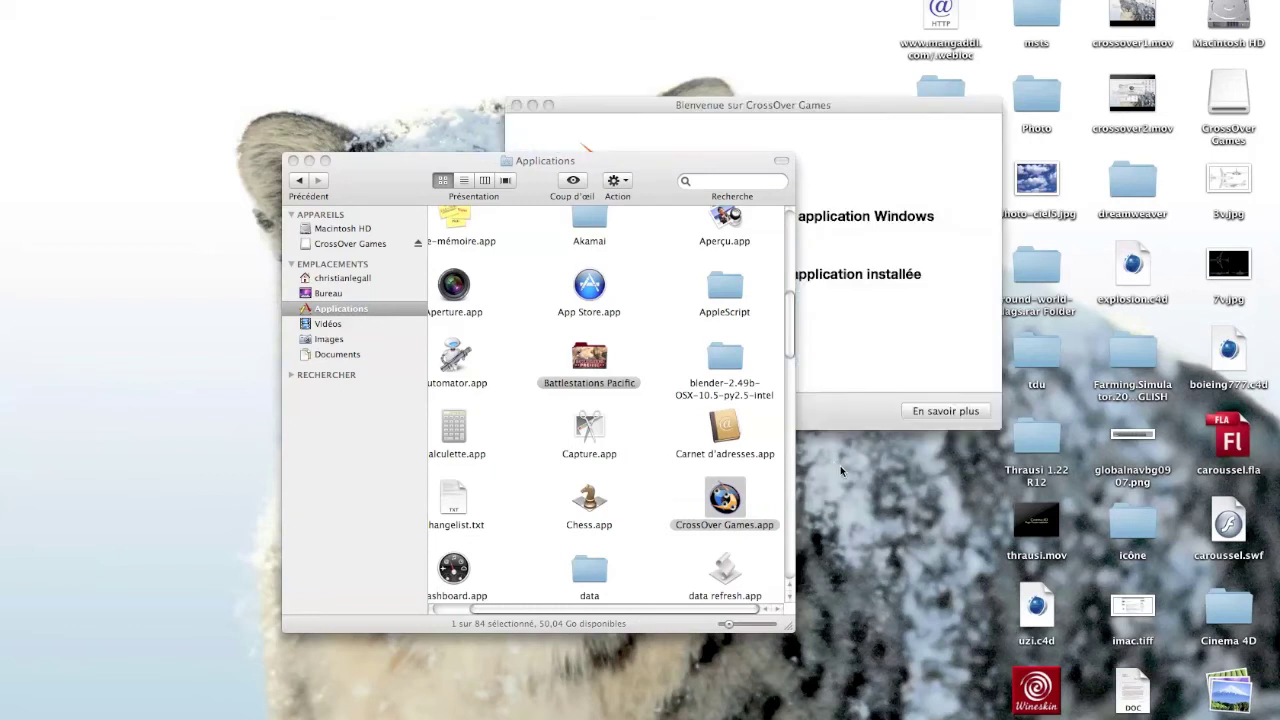
Bring the CrossOver Games welcome window into view and choose to install a Windows application
drag(762, 105, 541, 74)
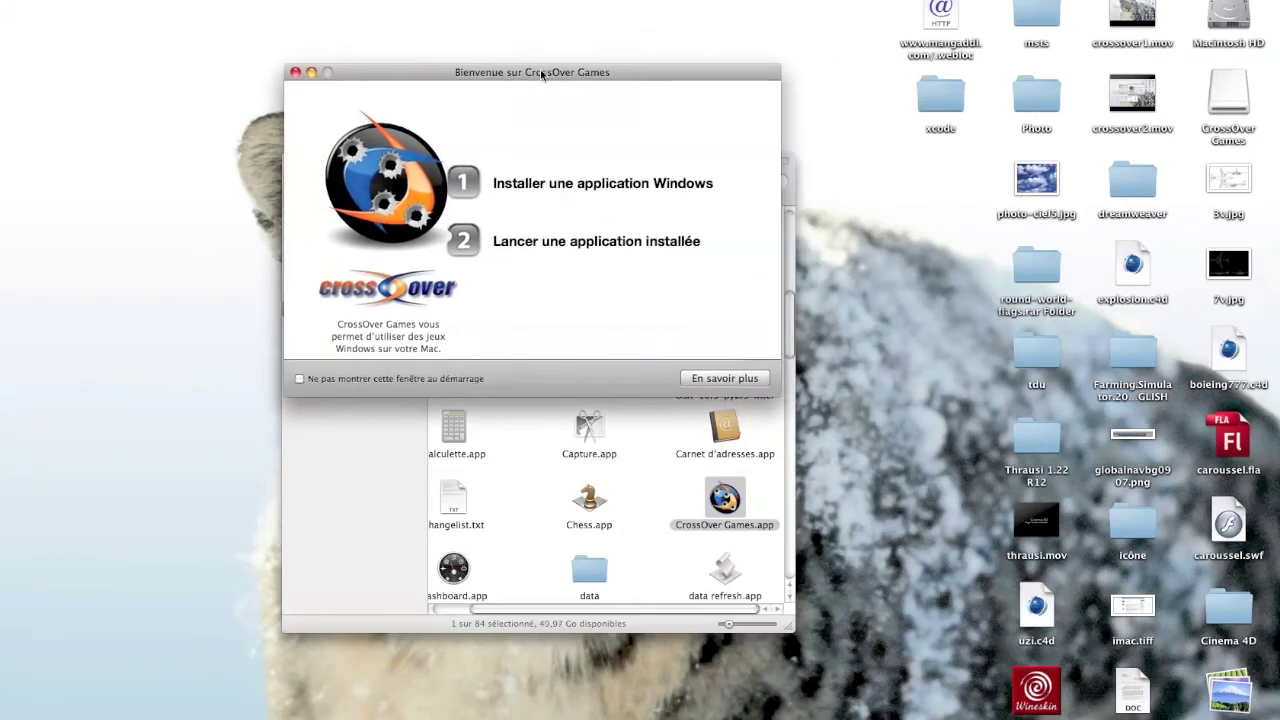
click(68, 0)
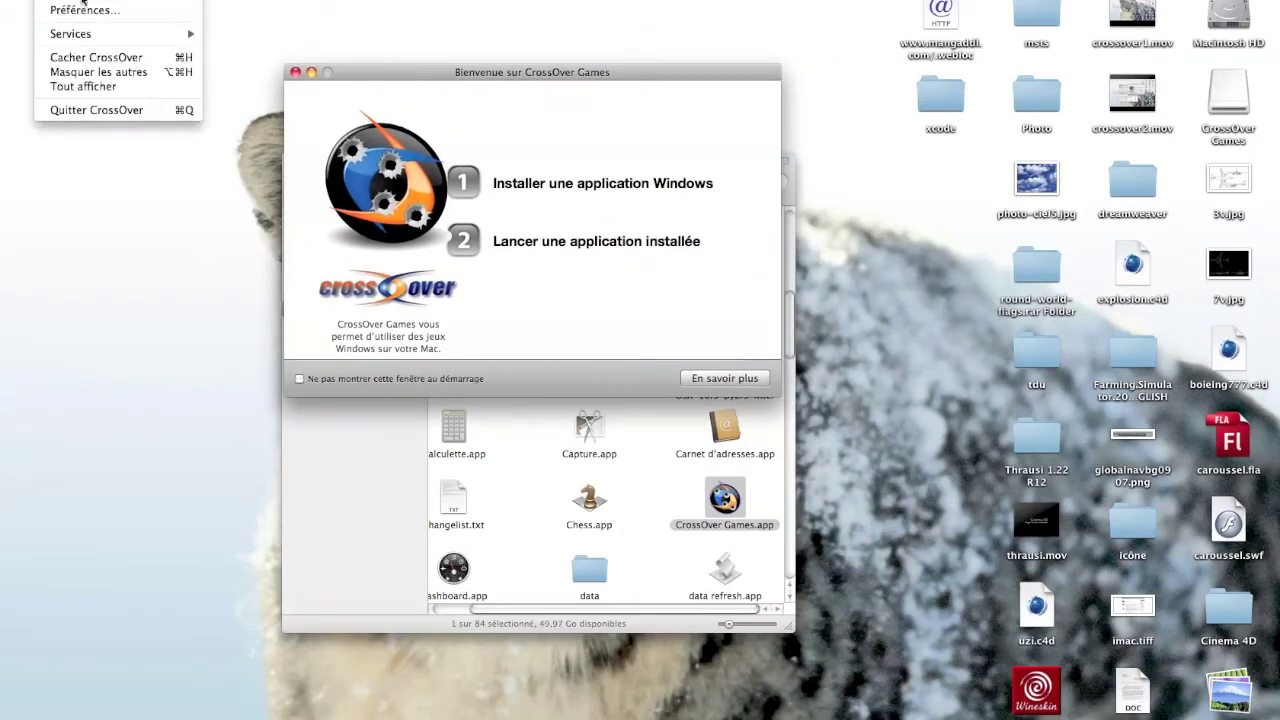
click(510, 73)
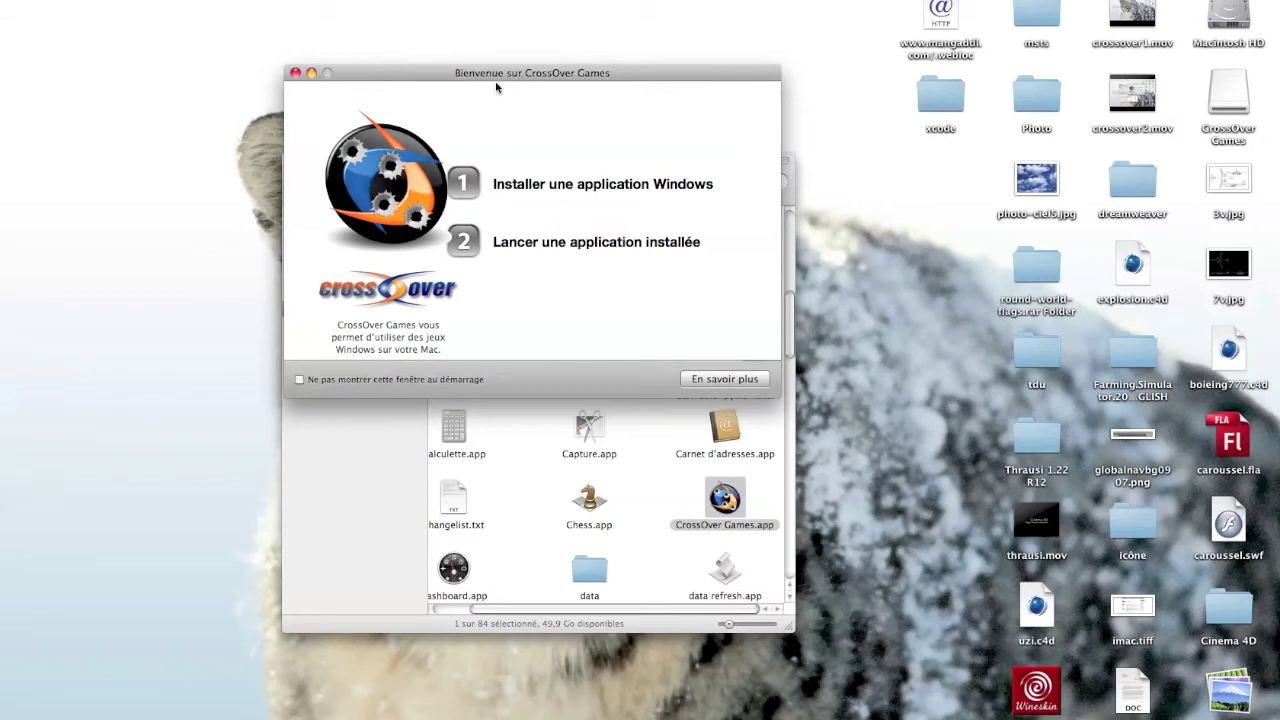
drag(481, 72, 480, 55)
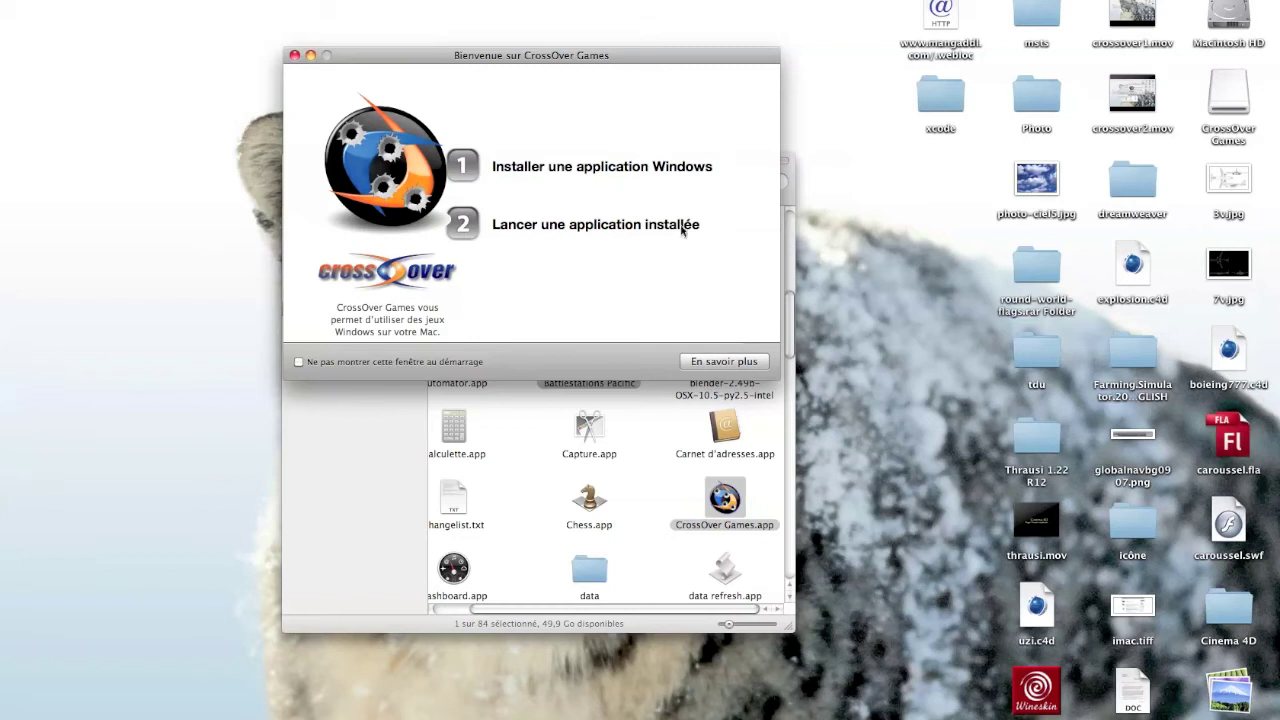
click(496, 169)
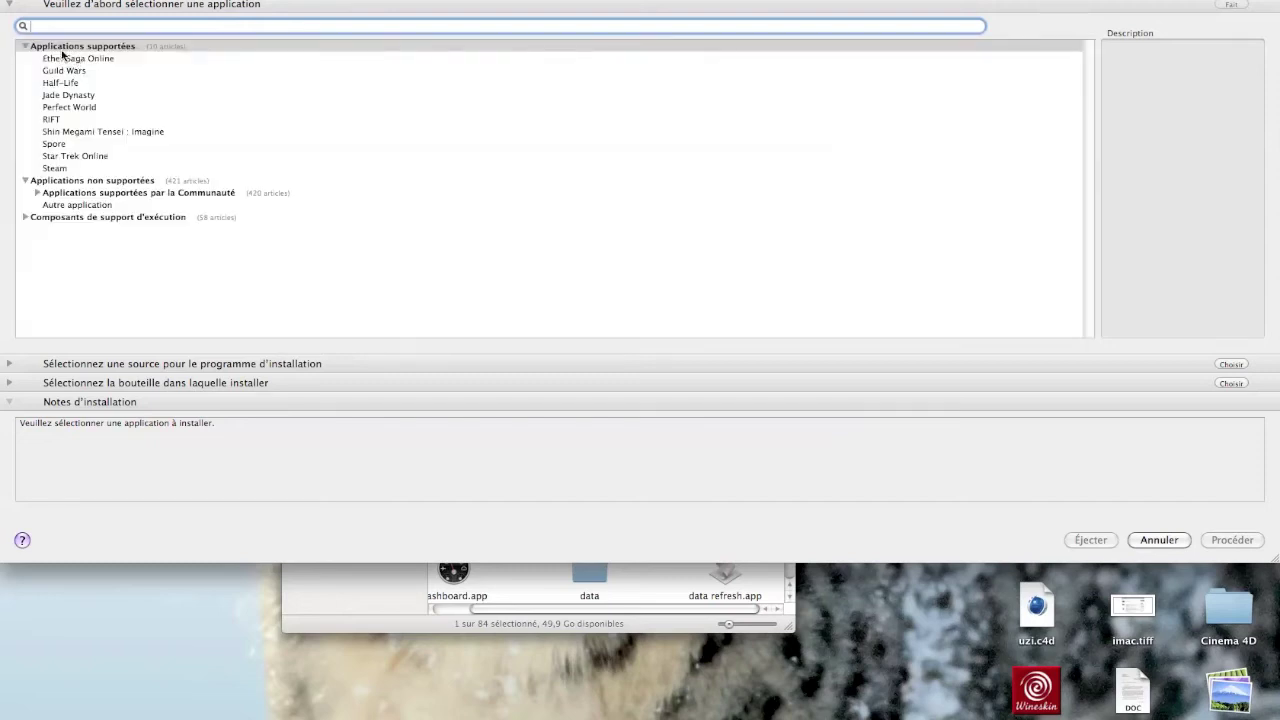
Choose Ether Saga Online among the supported applications and change its application language
click(38, 47)
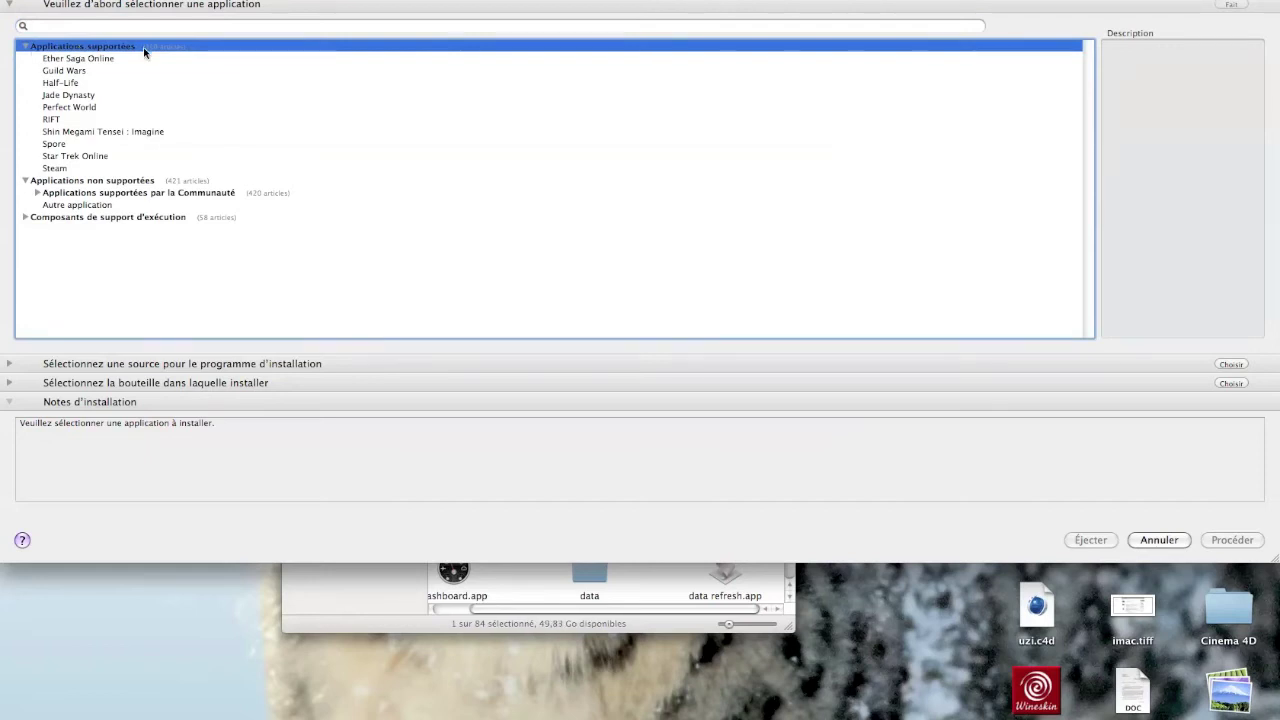
click(92, 62)
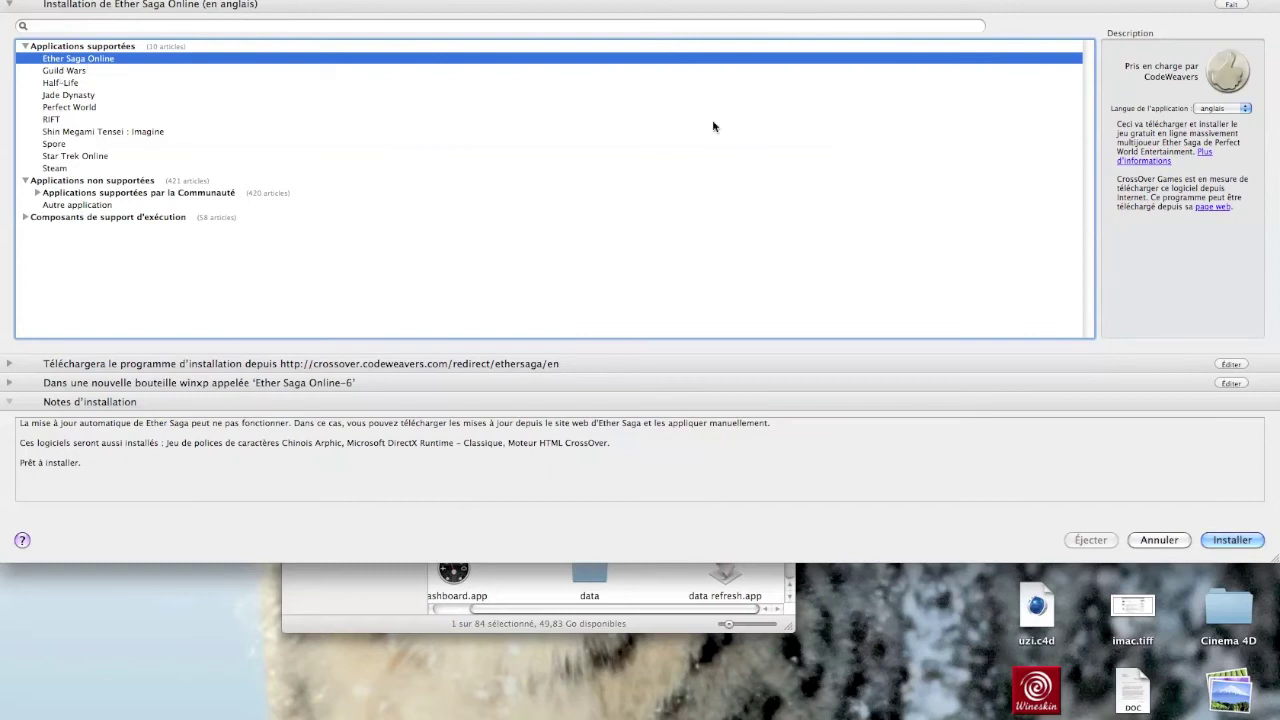
click(1222, 108)
click(1229, 119)
Set the installation source to the file TestDriveUnlimited.exe from the tdu folder
click(137, 366)
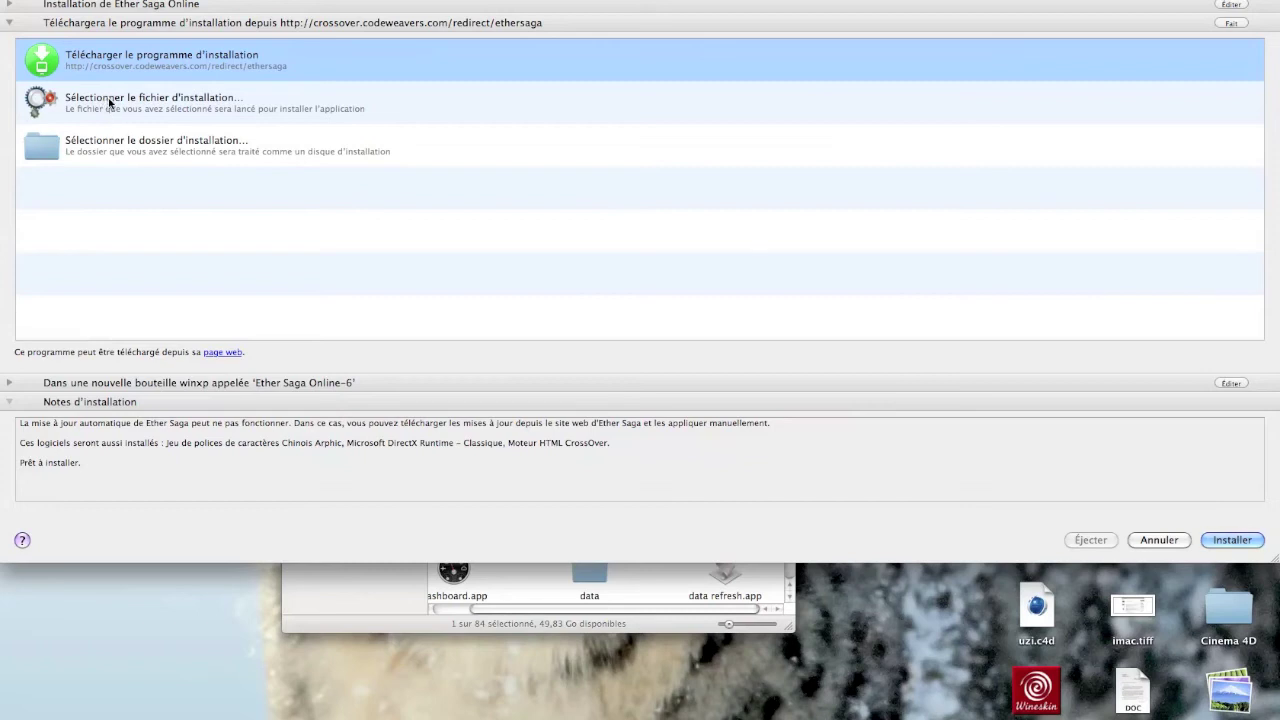
click(110, 102)
click(620, 36)
click(614, 43)
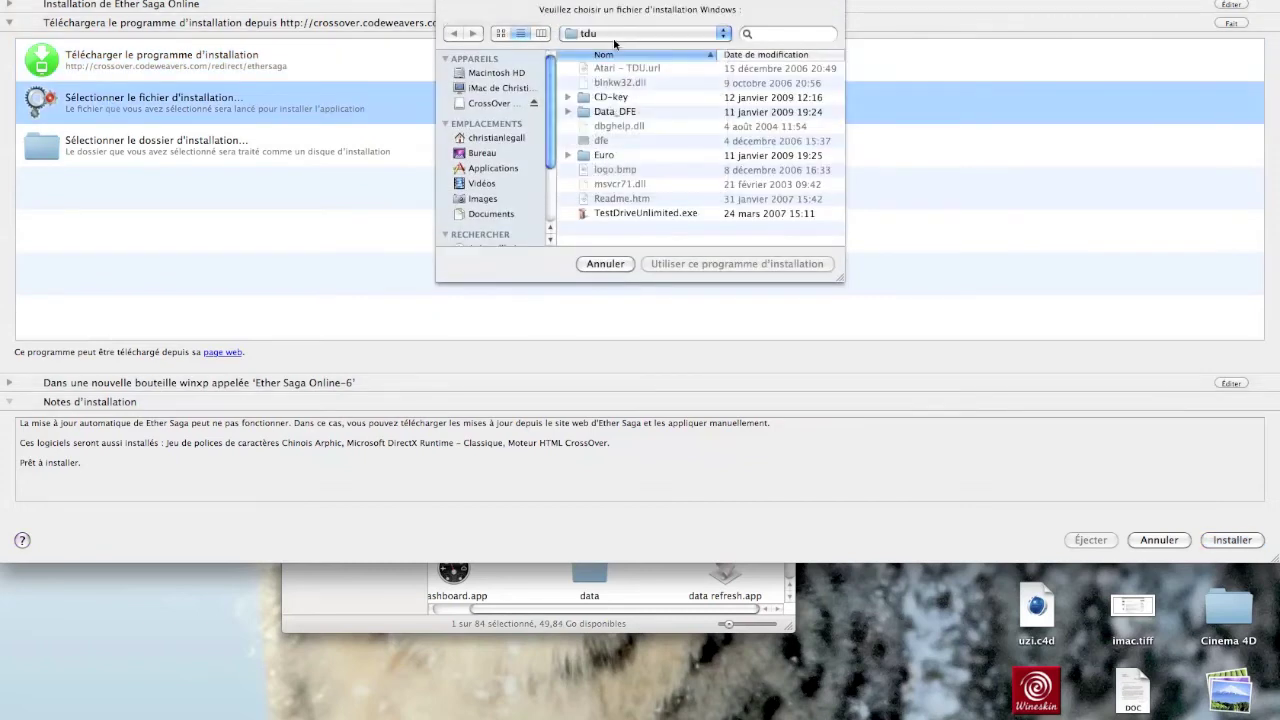
click(630, 212)
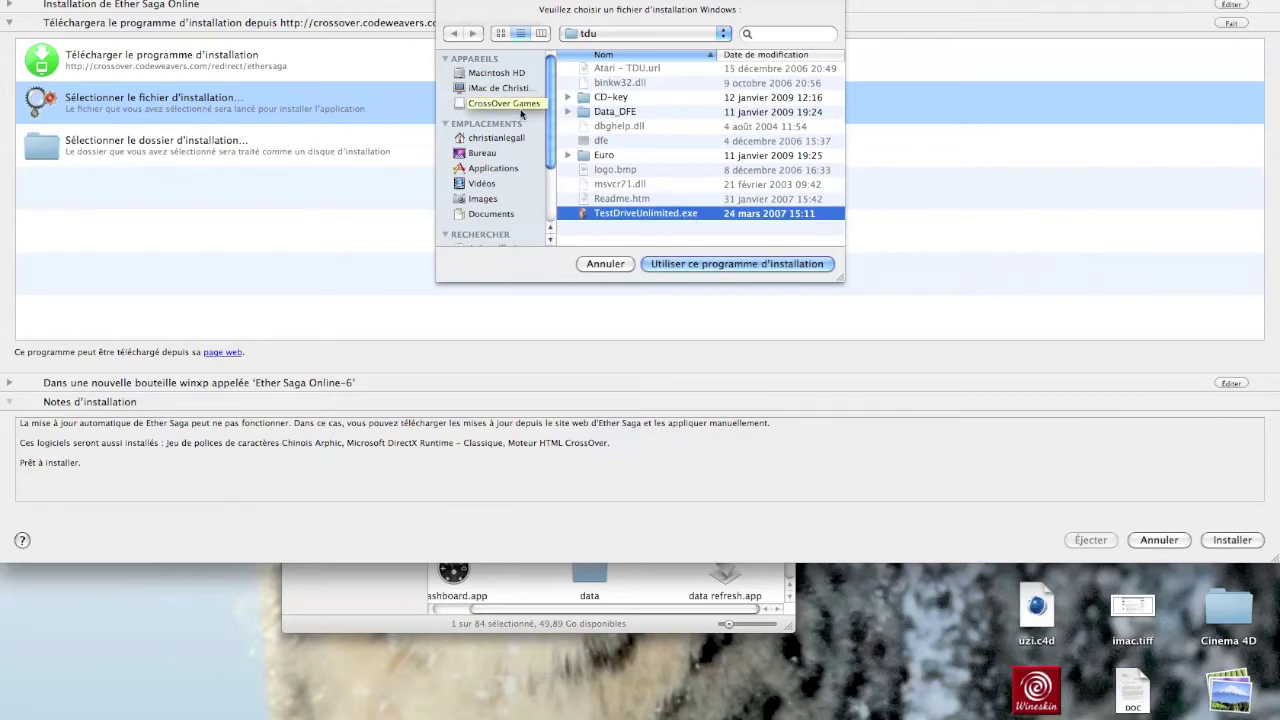
click(729, 264)
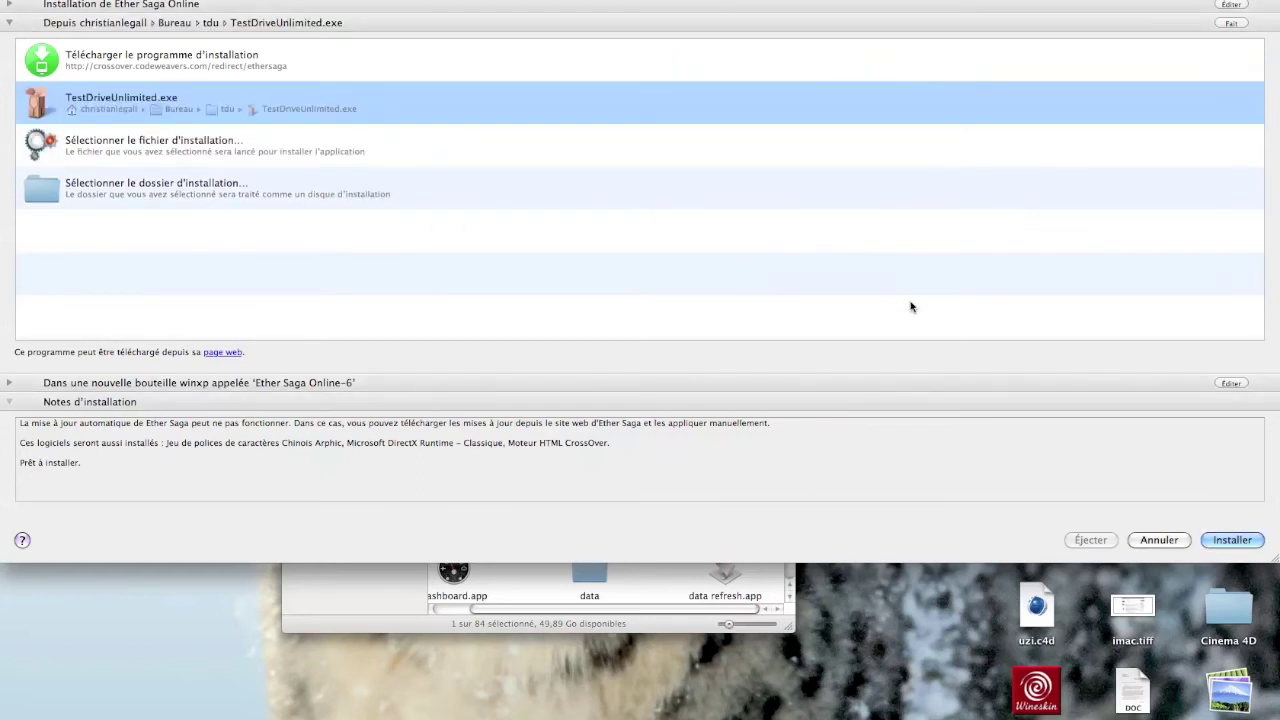
Start the Ether Saga Online installation, then collapse and expand its progress details
click(1232, 540)
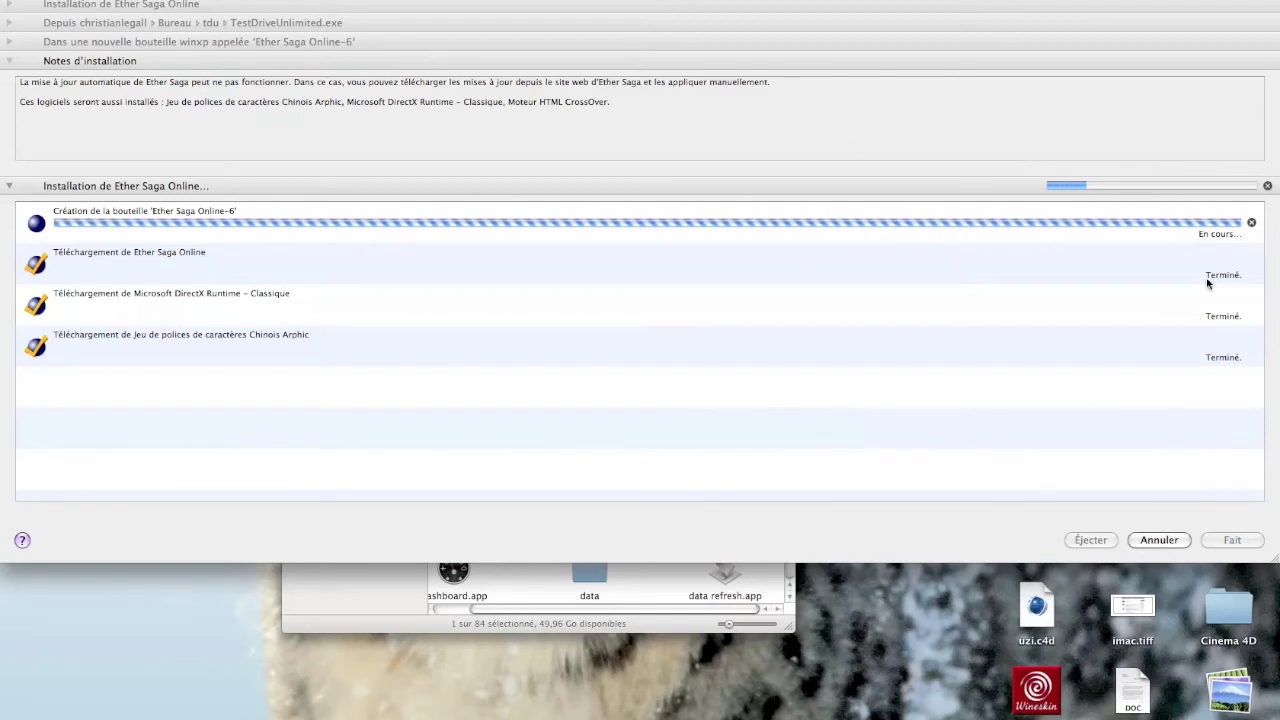
click(8, 187)
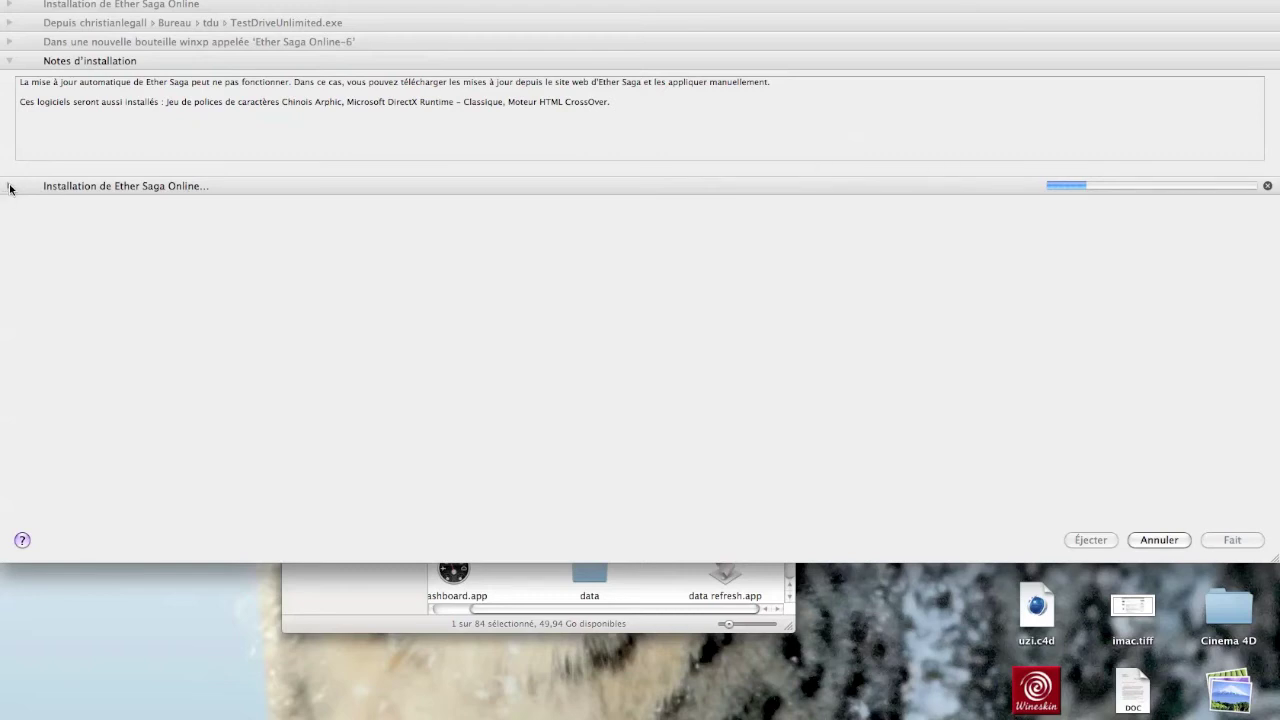
click(9, 187)
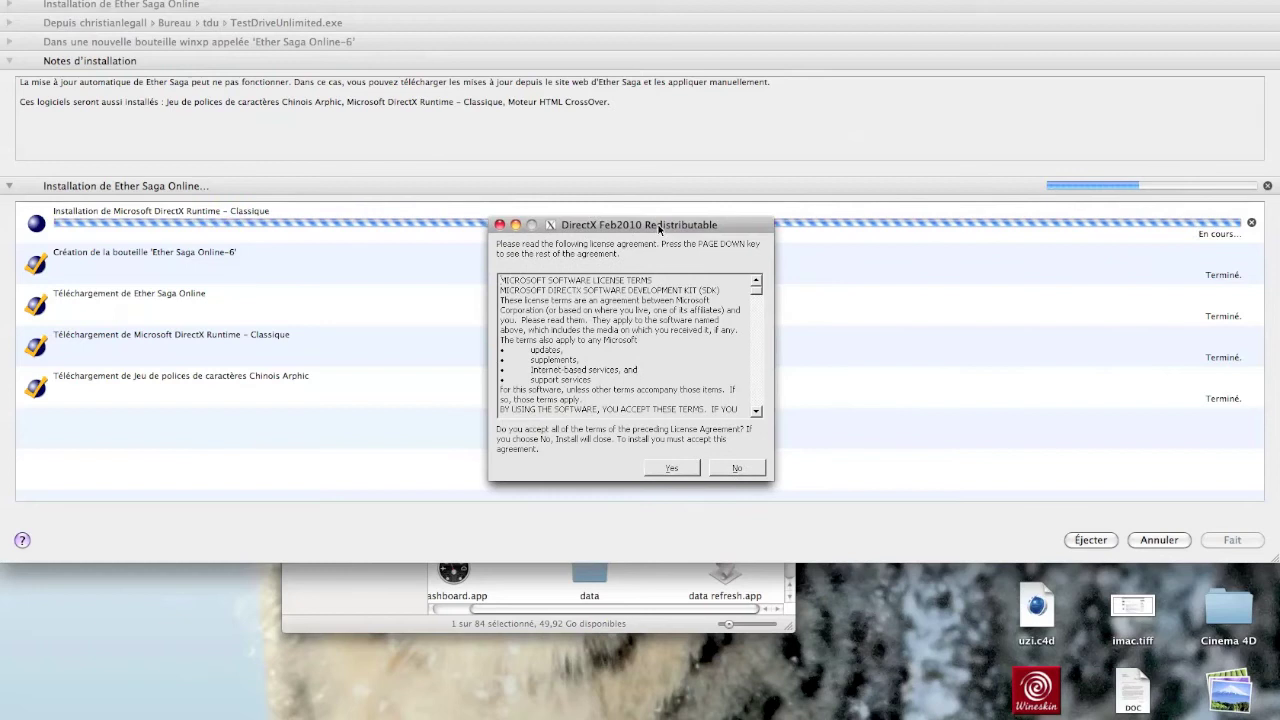
Bring the DirectX Feb2010 Redistributable window to the front and accept its license agreement
click(134, 102)
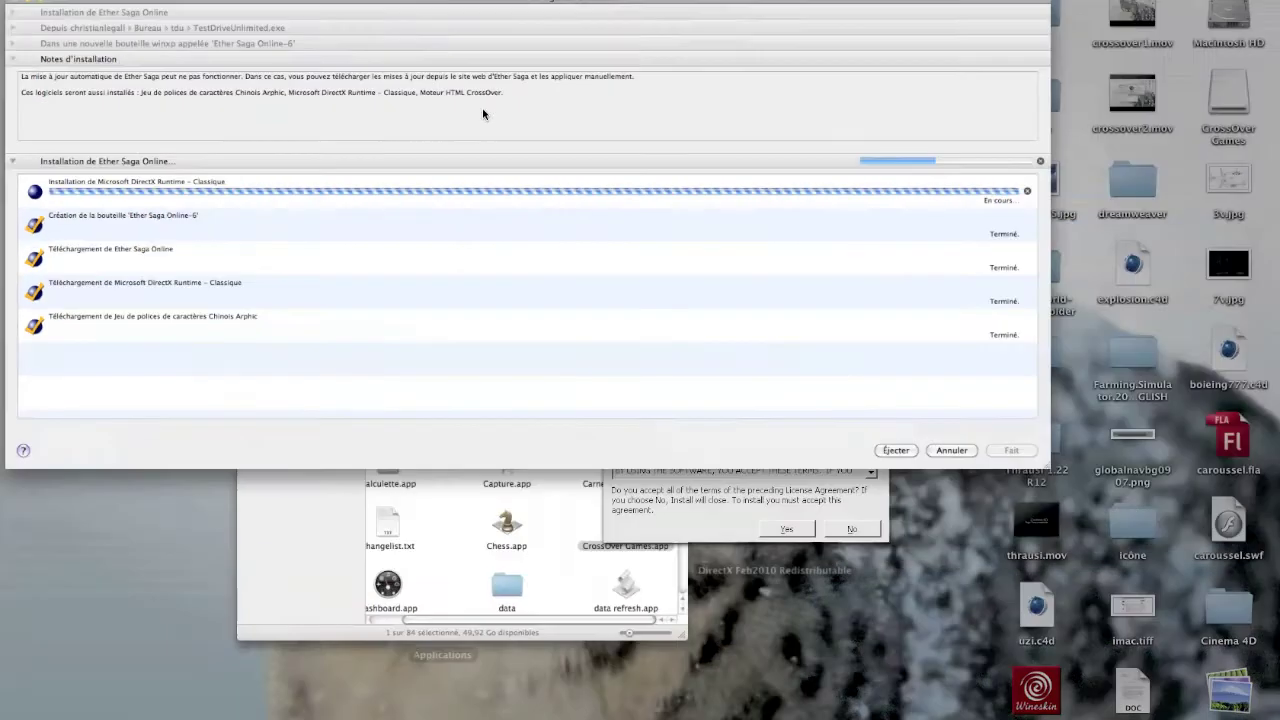
key(F9)
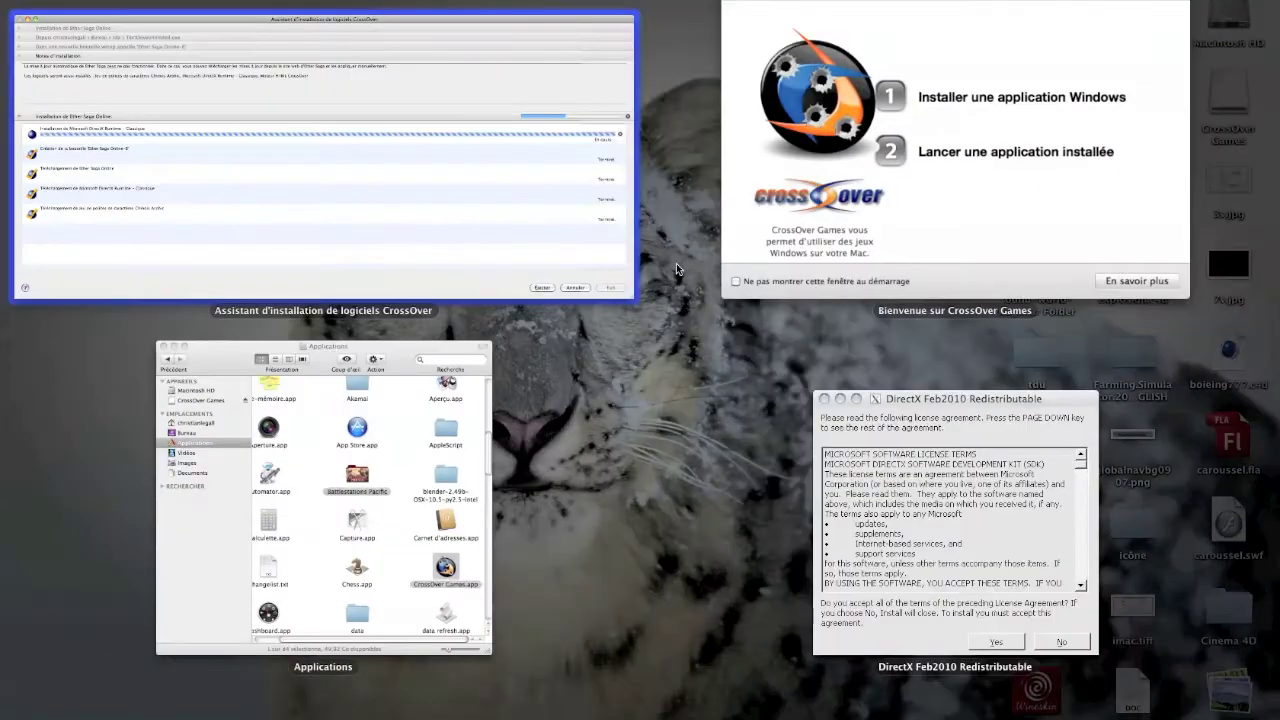
click(886, 400)
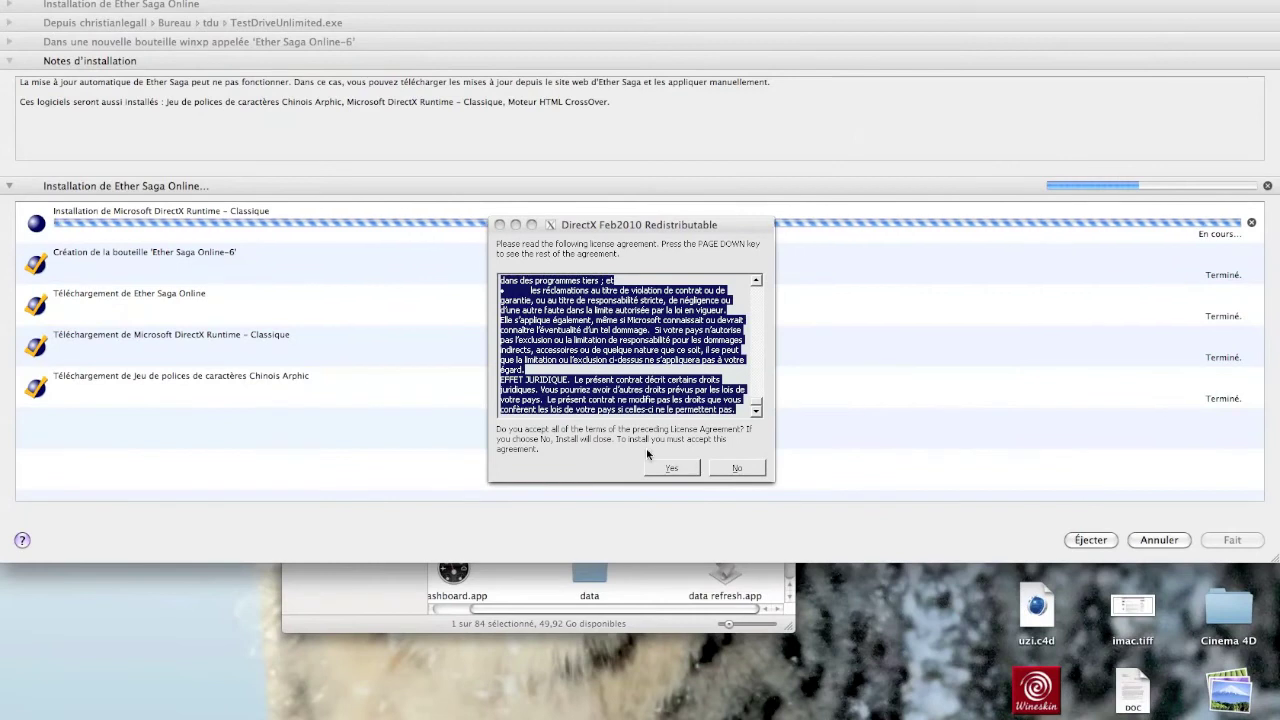
click(682, 469)
click(679, 469)
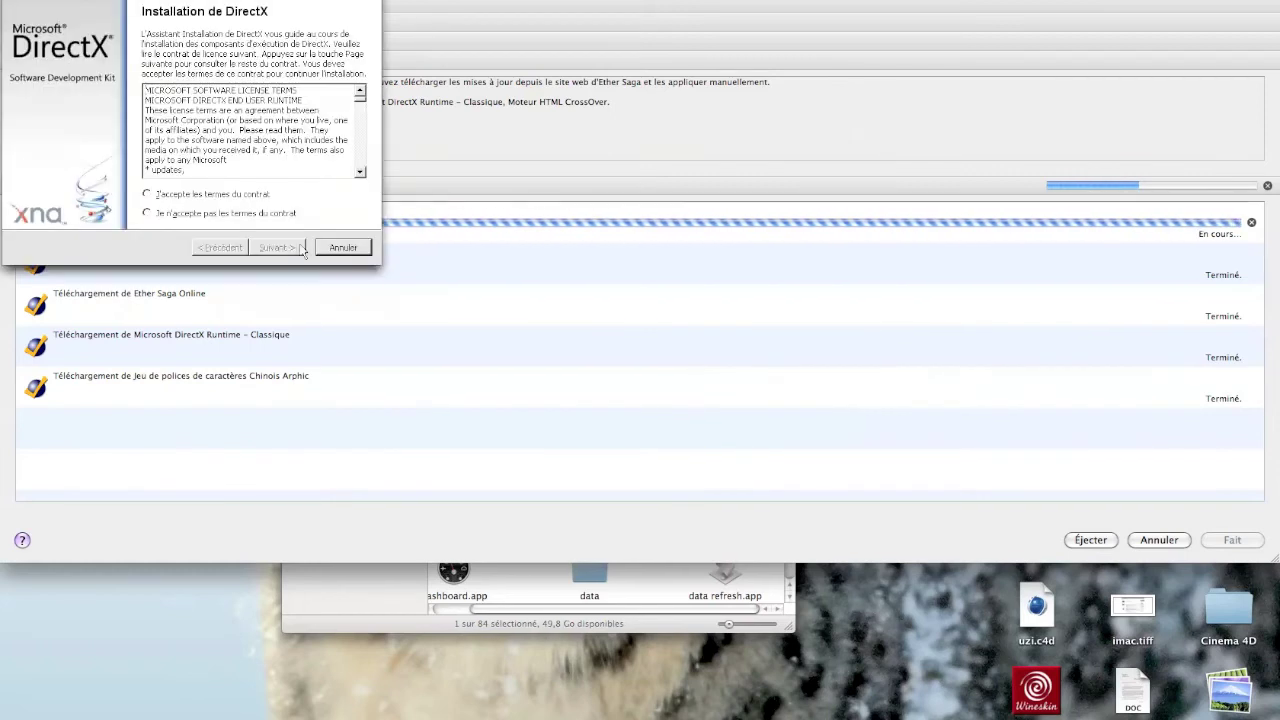
Accept the DirectX license terms, run its installer through to the restart page, and finish the wizard
click(181, 197)
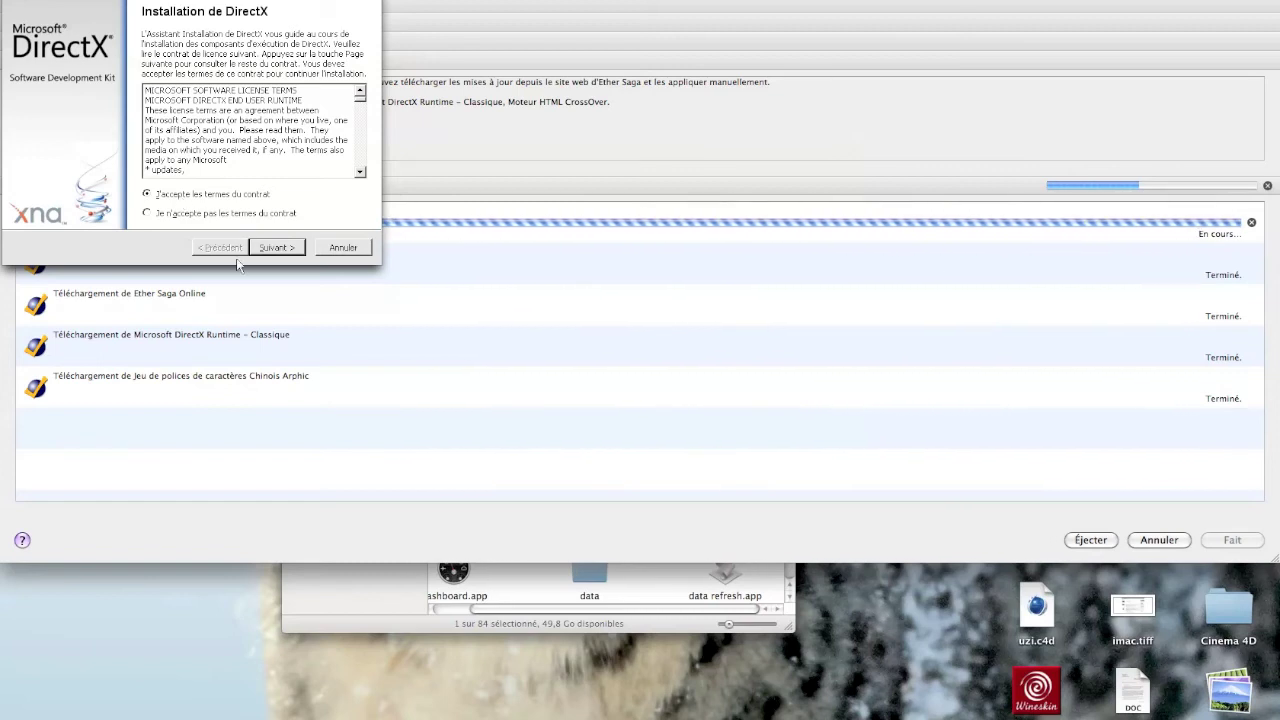
click(276, 247)
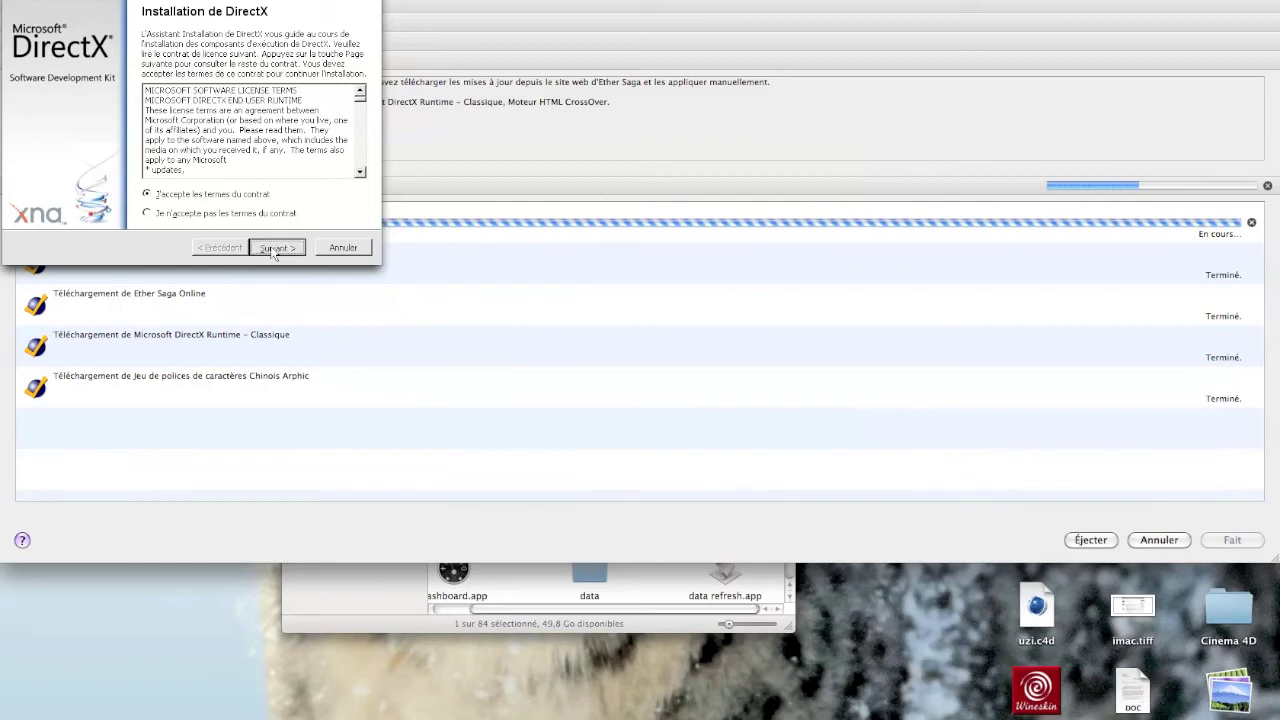
click(273, 249)
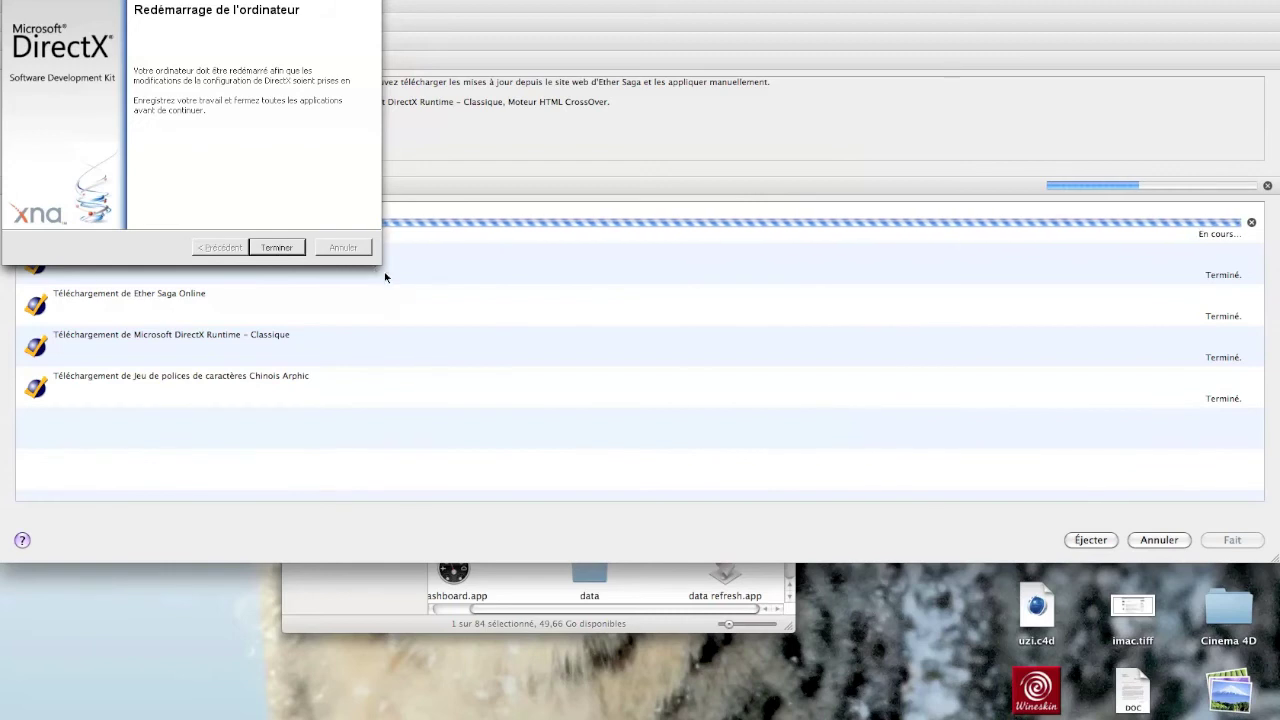
drag(174, 0, 564, 24)
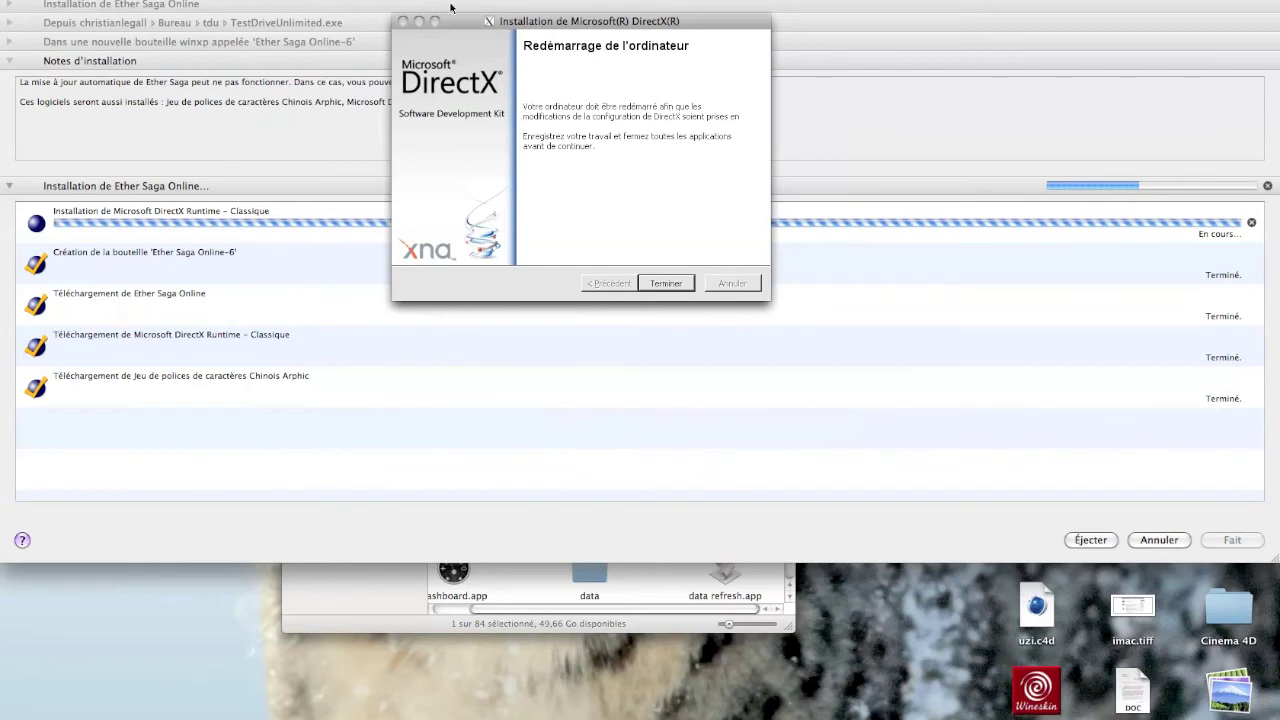
drag(596, 22, 570, 14)
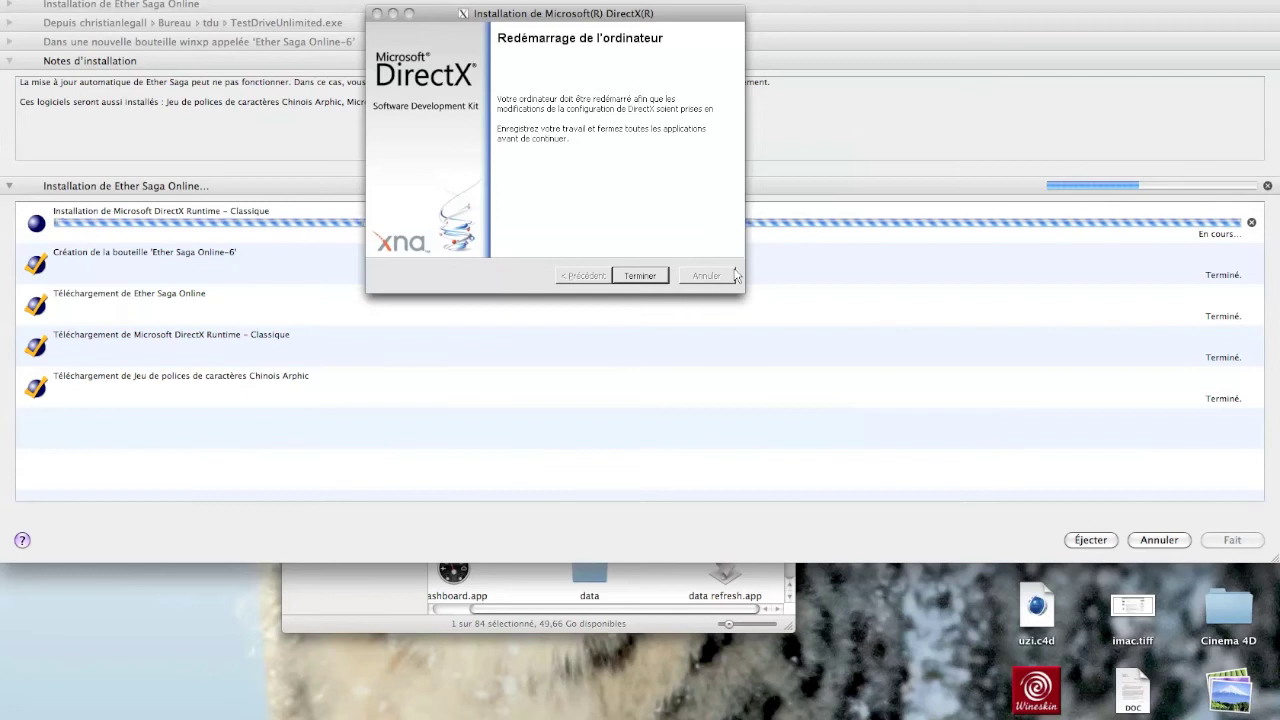
click(643, 279)
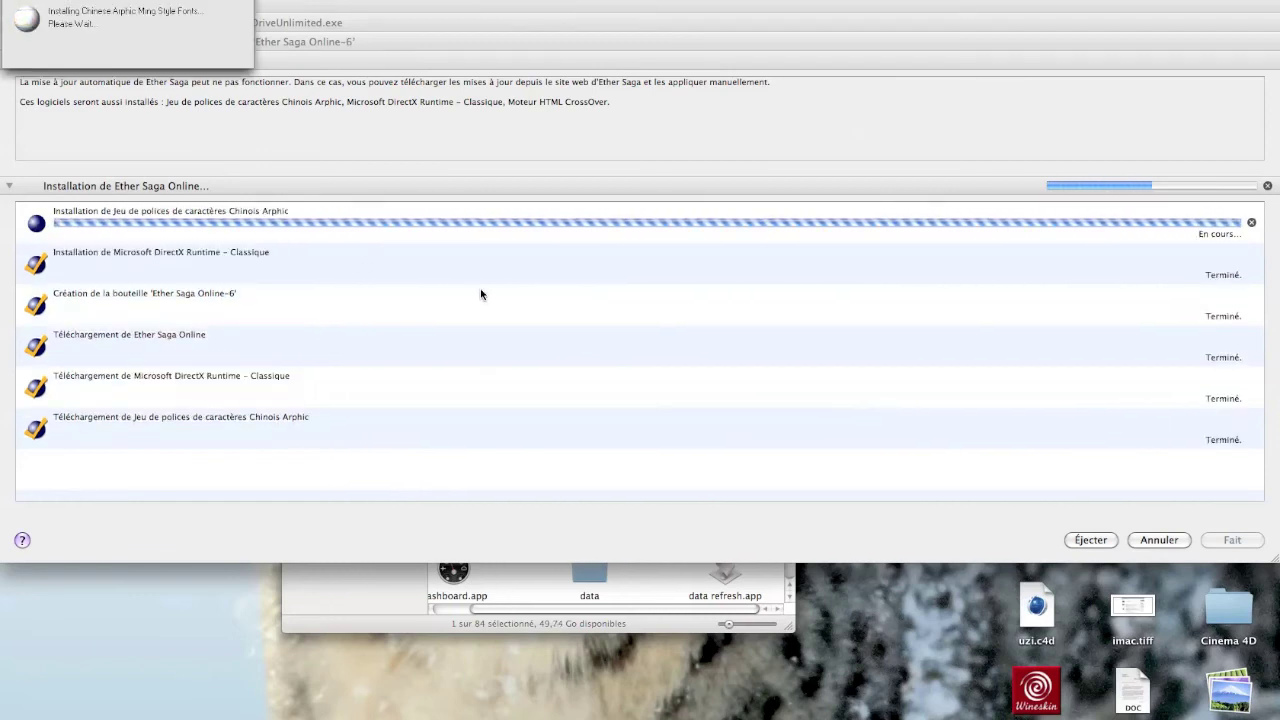
Cancel the ongoing Ether Saga Online installation and close the installation assistant
click(1156, 540)
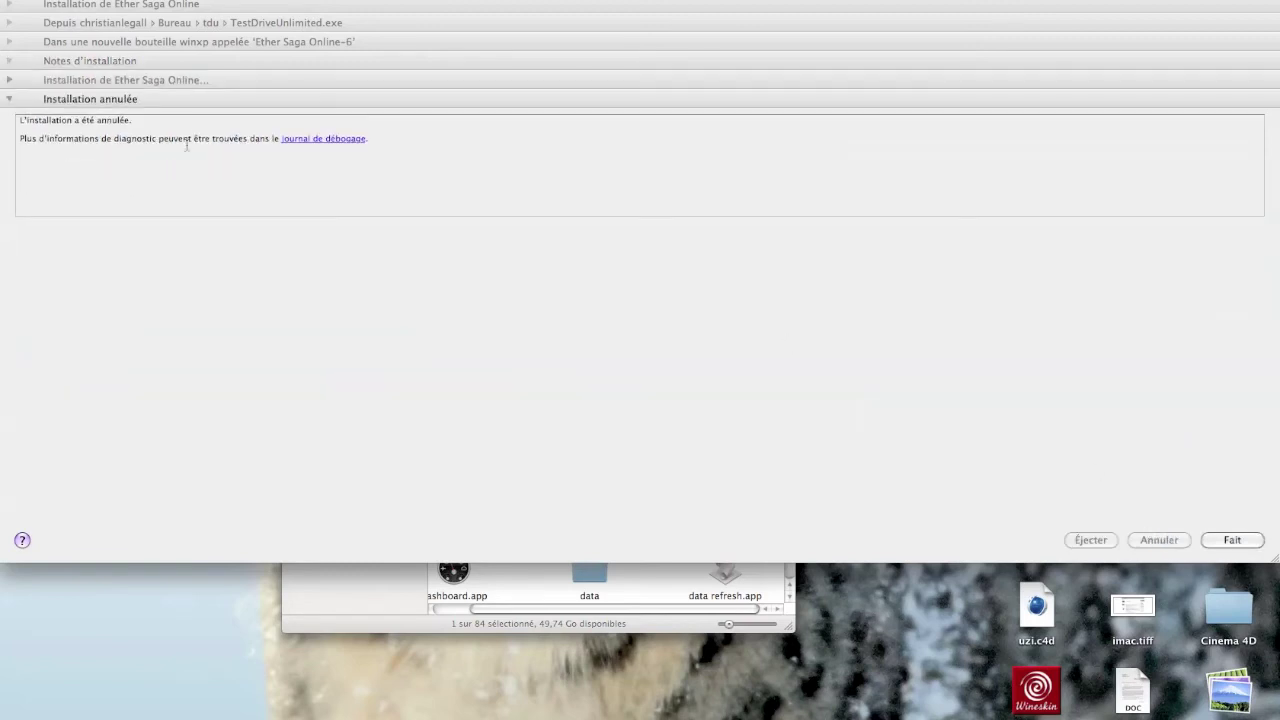
click(1222, 540)
click(1237, 543)
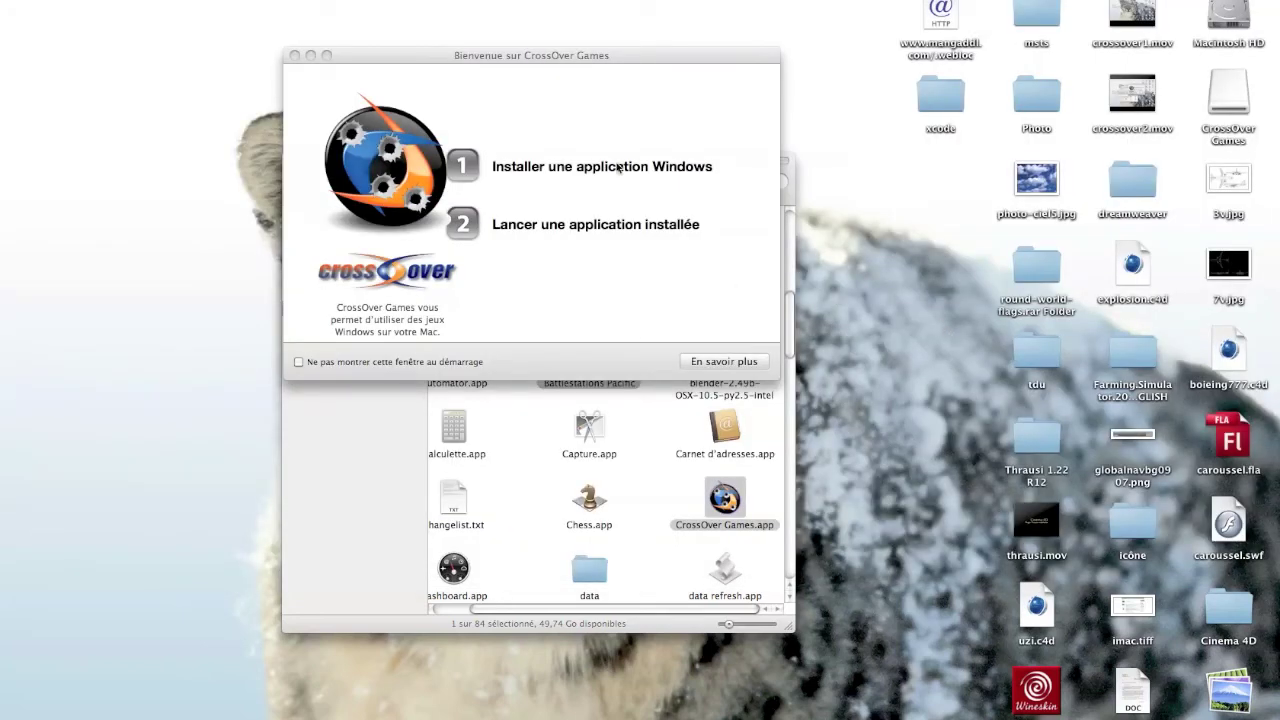
Switch to Safari, return to CodeWeavers' Excel 2000 compatibility page from the history, and browse the supported applications
click(790, 165)
scroll(541, 285, up, 10)
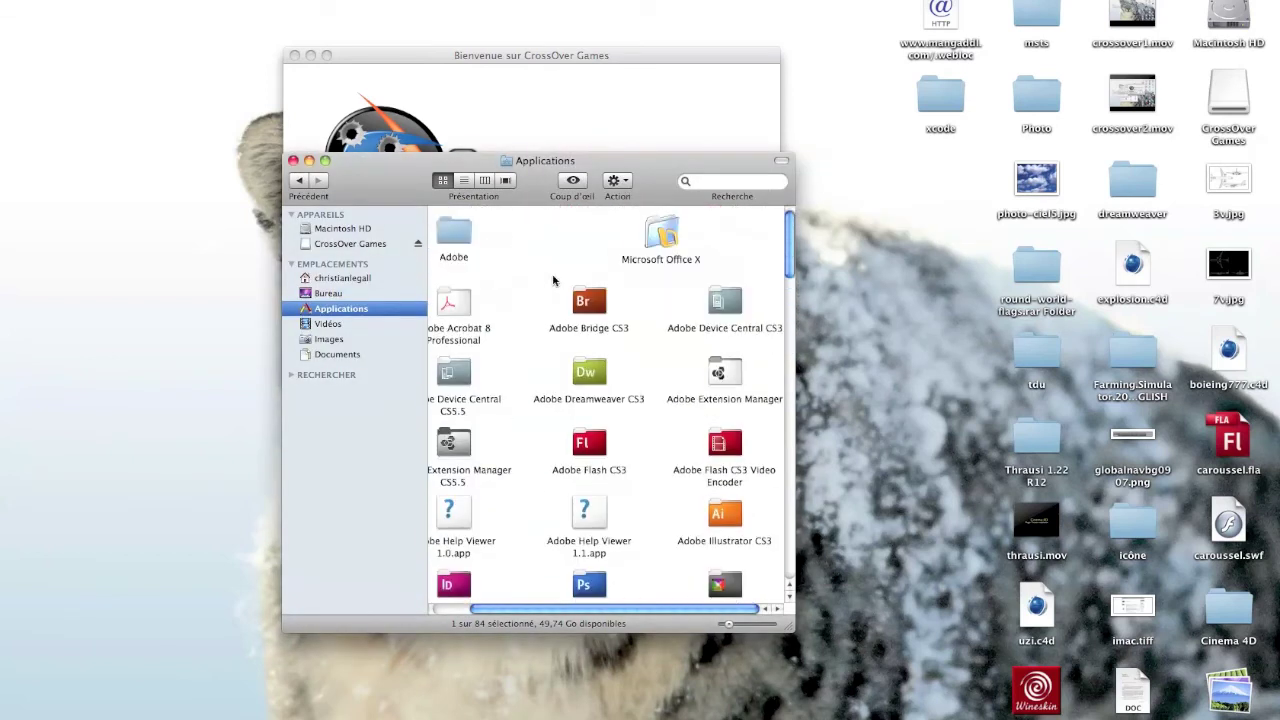
mouse_move(386, 714)
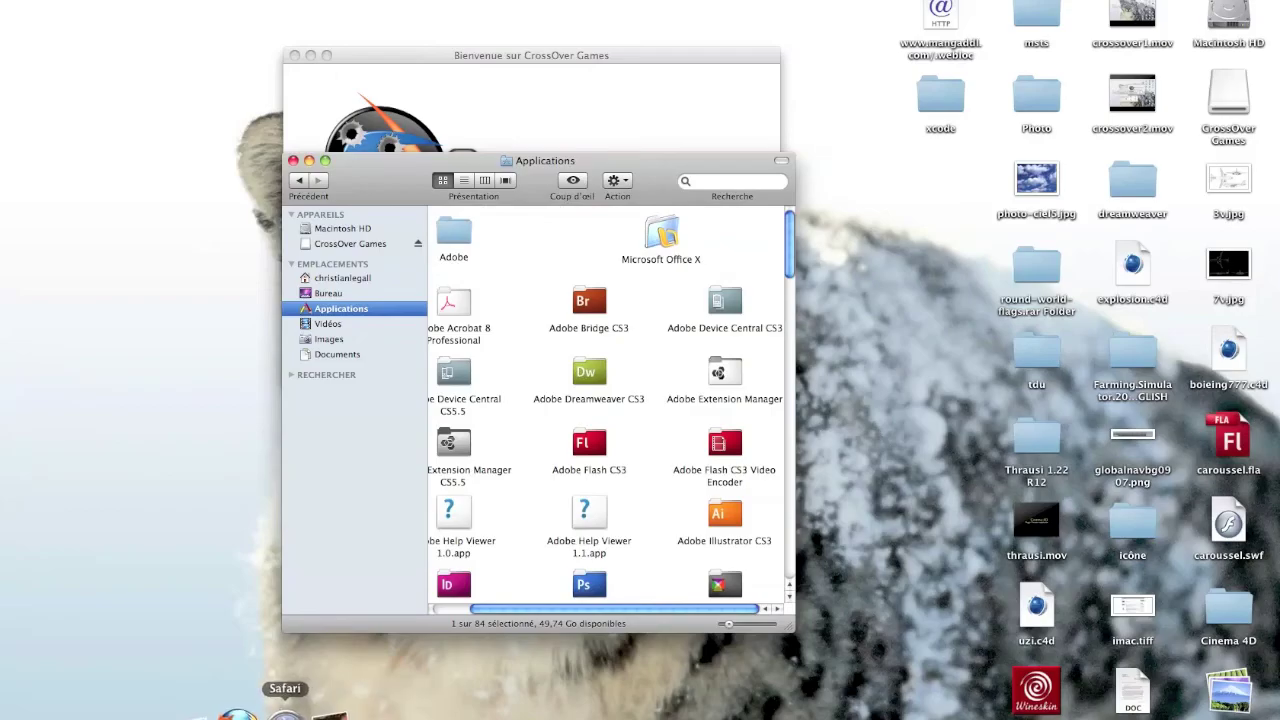
click(285, 712)
click(16, 21)
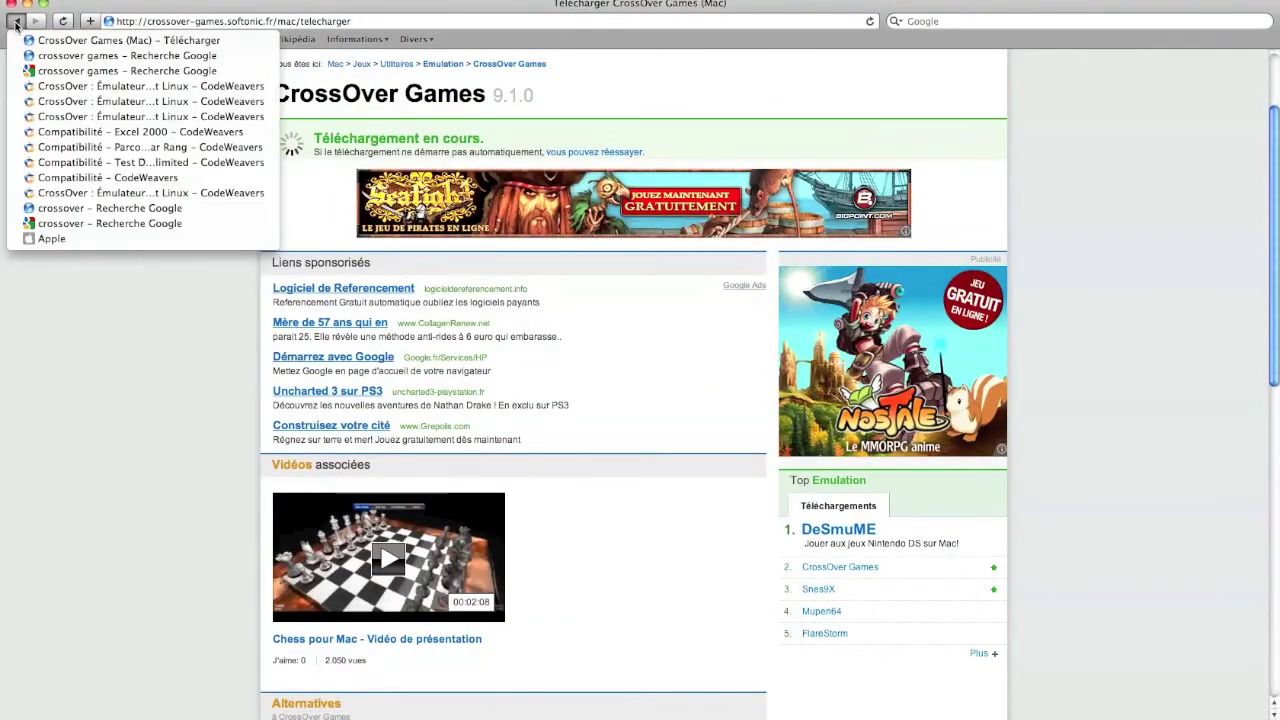
click(41, 131)
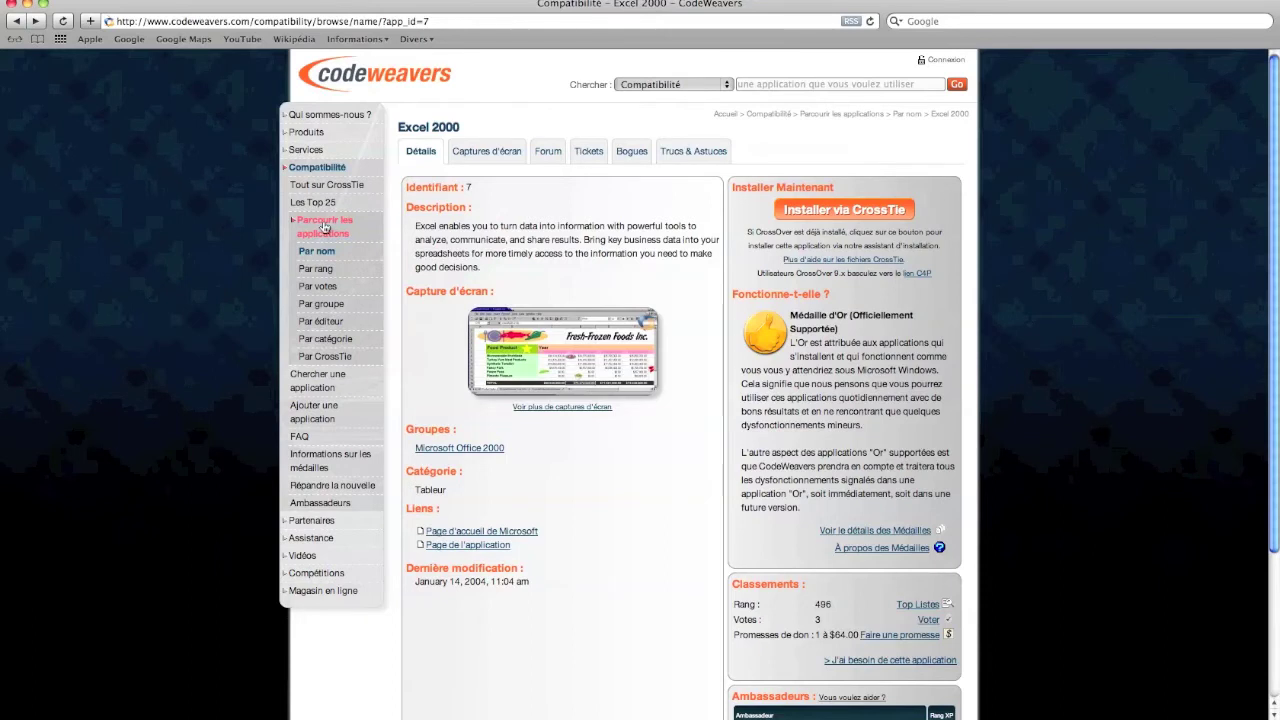
key(F8)
click(323, 222)
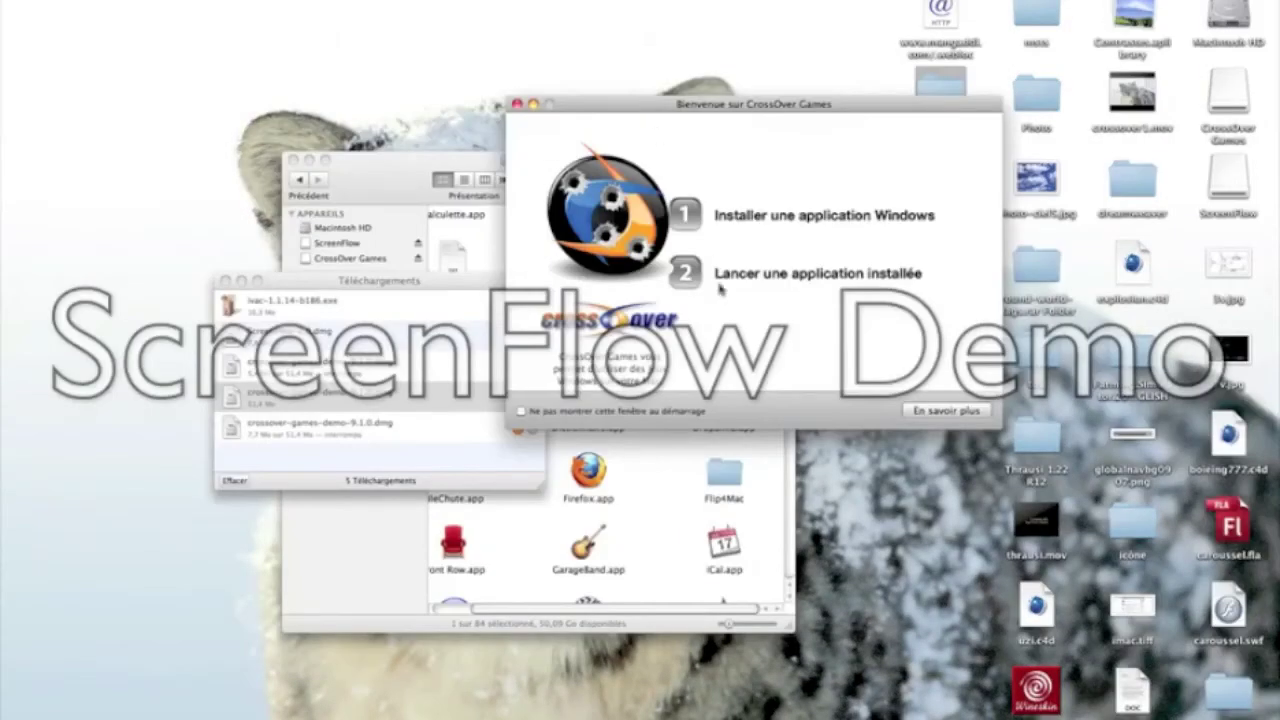
Open the folder of installed Windows applications and show the contents of the CrossOver Games subfolder
click(670, 269)
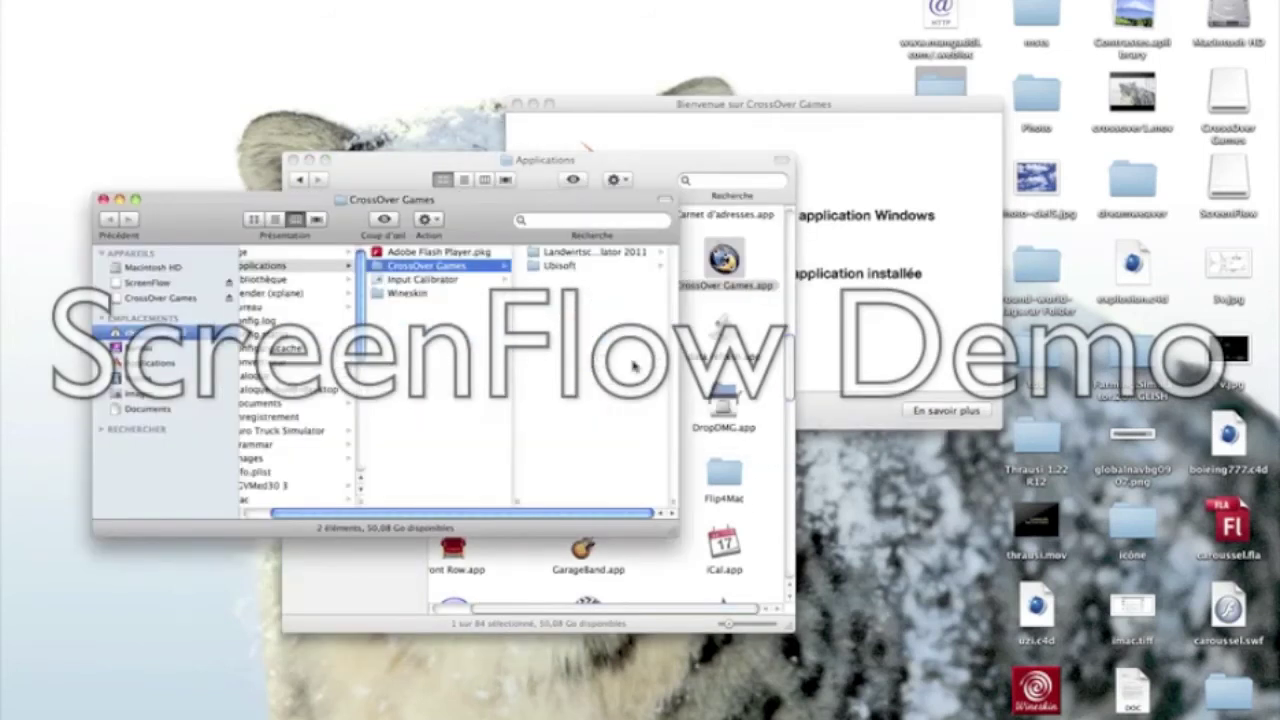
scroll(634, 366, left, 2)
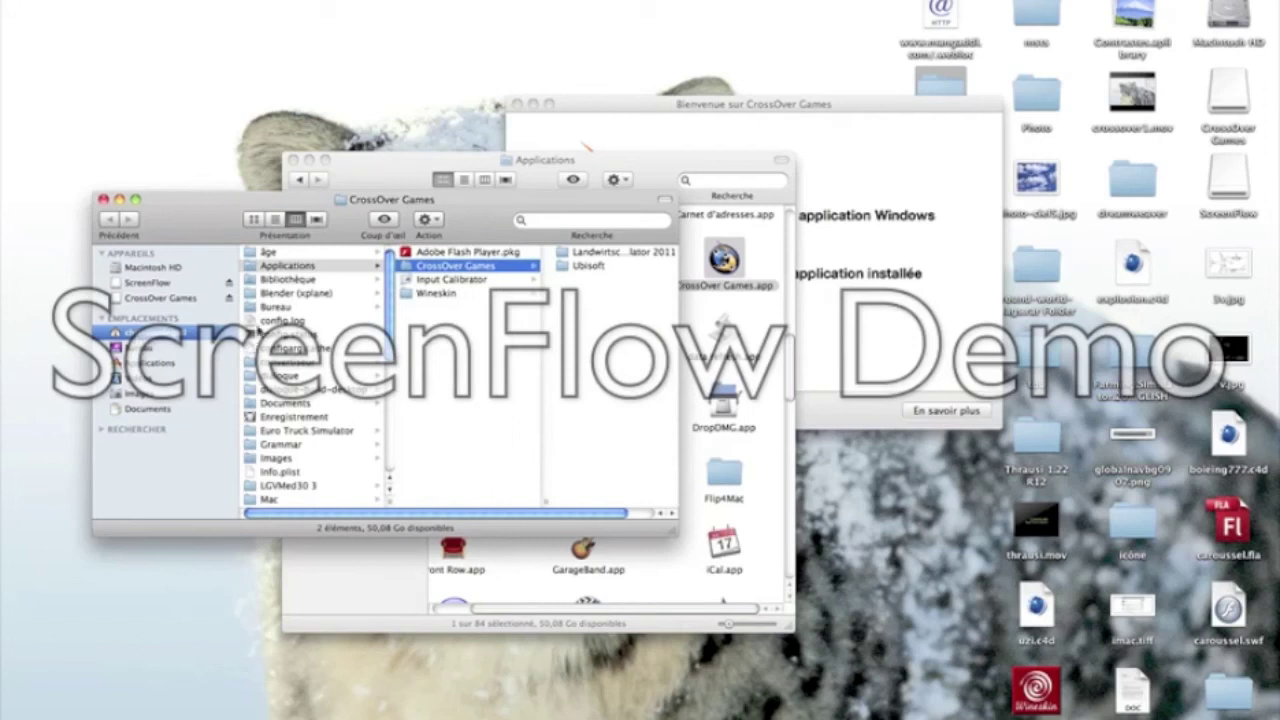
click(276, 268)
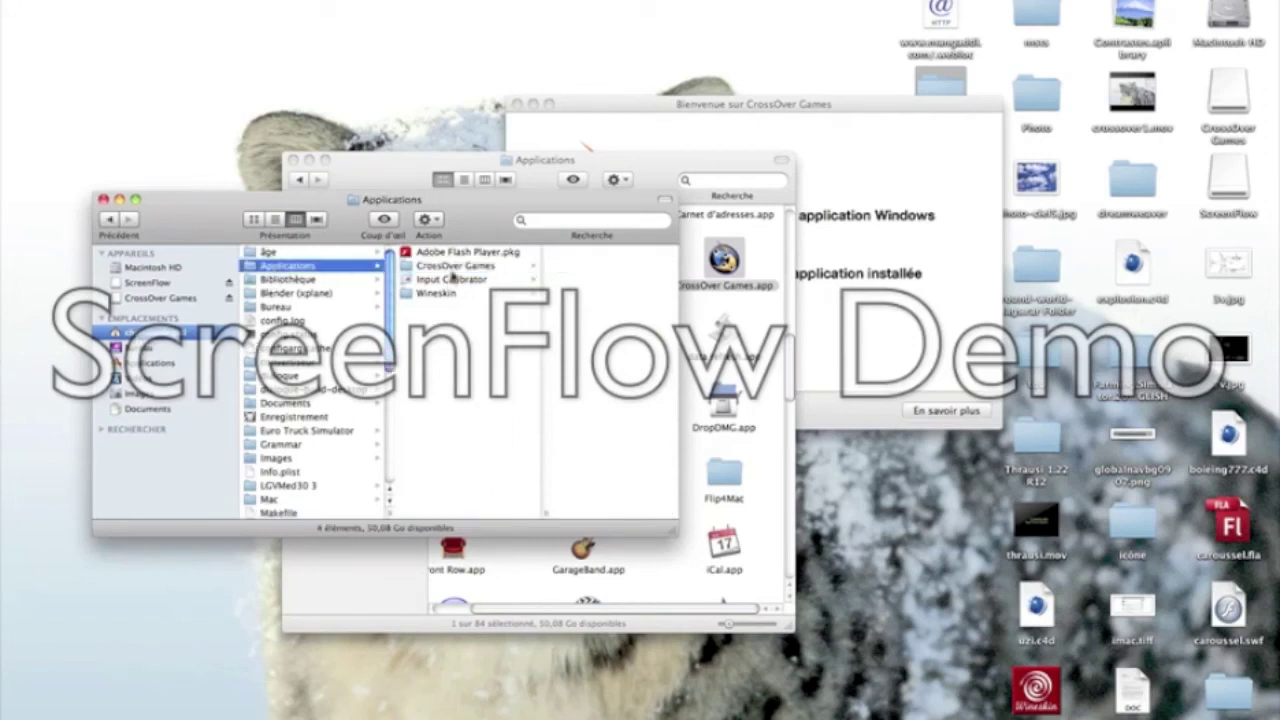
click(452, 268)
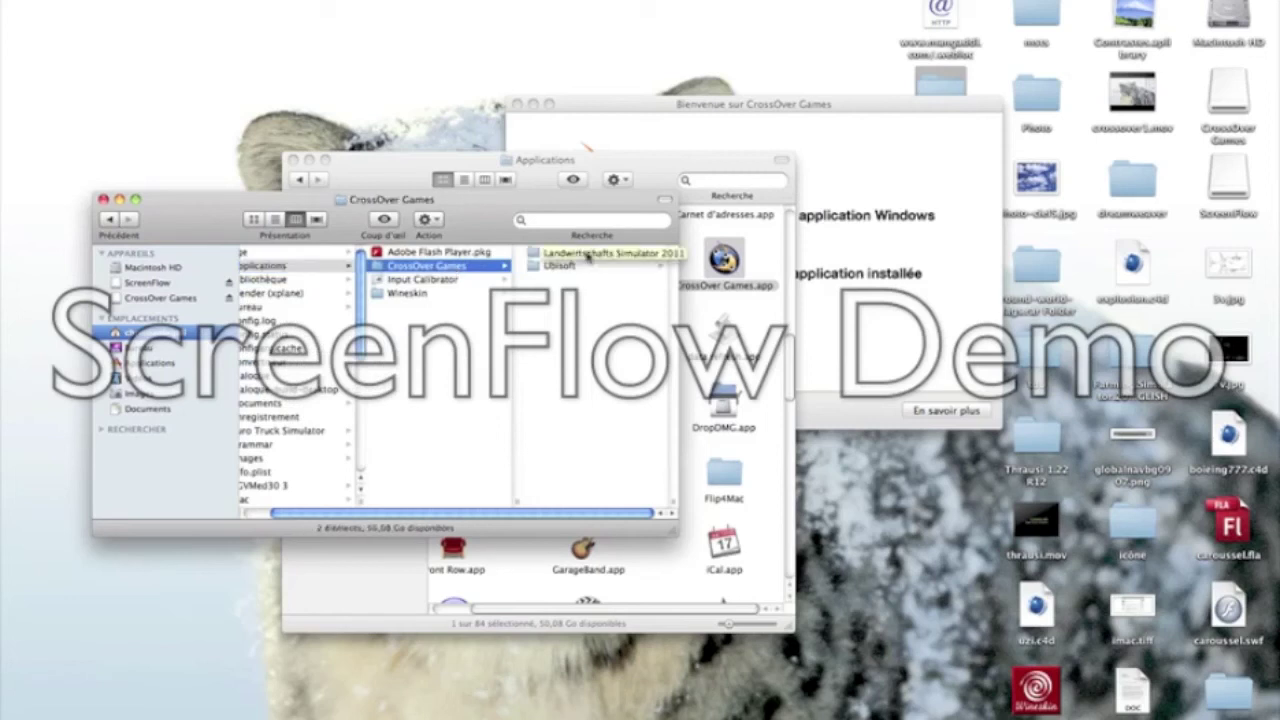
Launch the Landwirtschafts Simulator 2011 application from its folder inside CrossOver Games
click(588, 256)
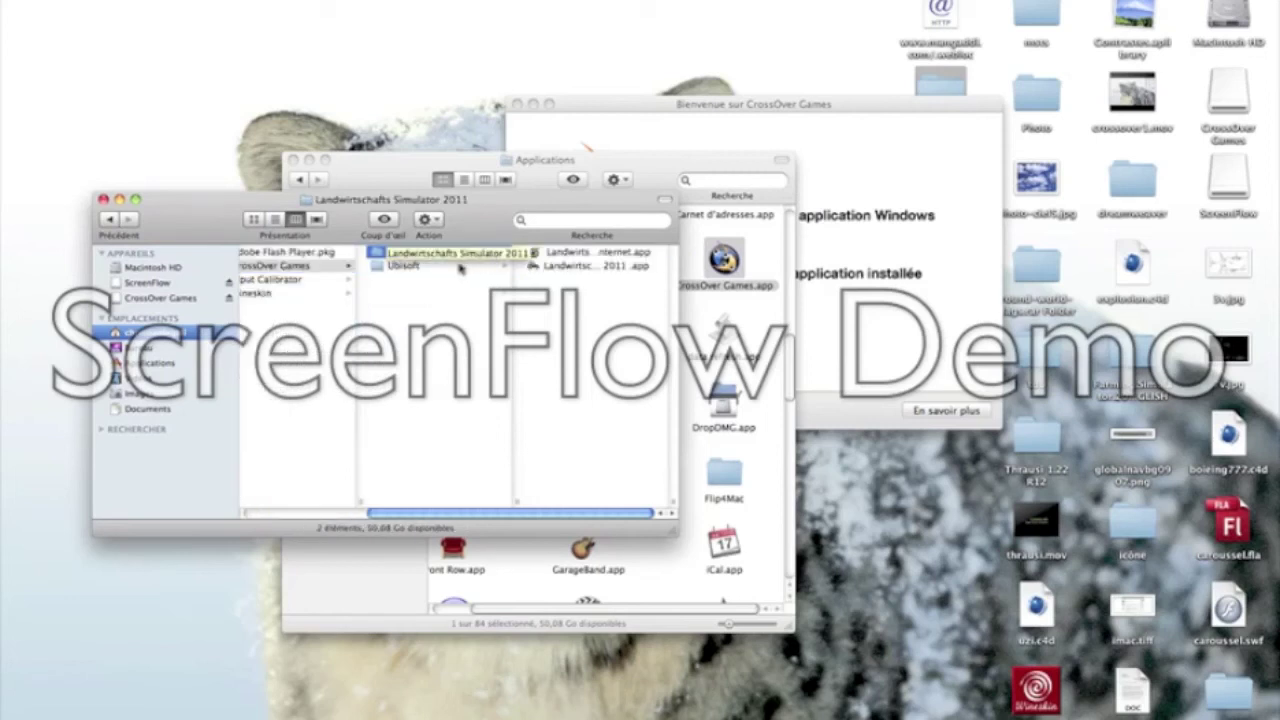
click(408, 268)
click(415, 252)
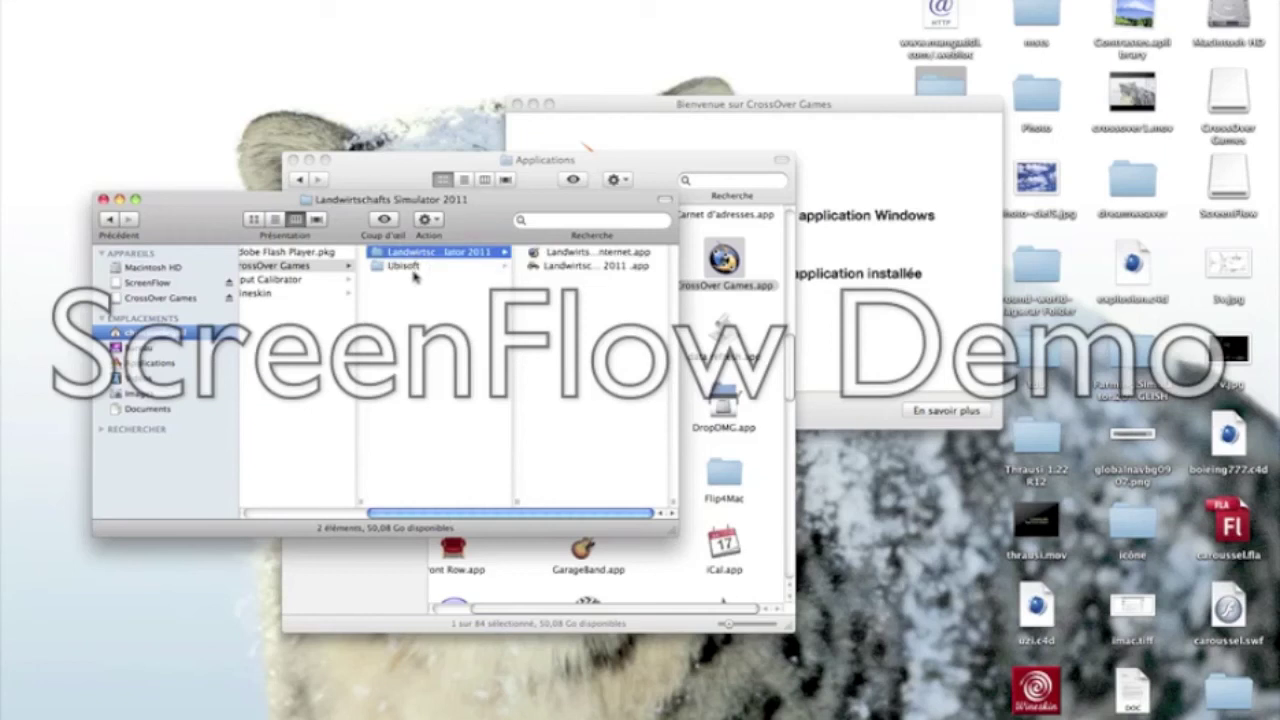
key(Right)
key(Down)
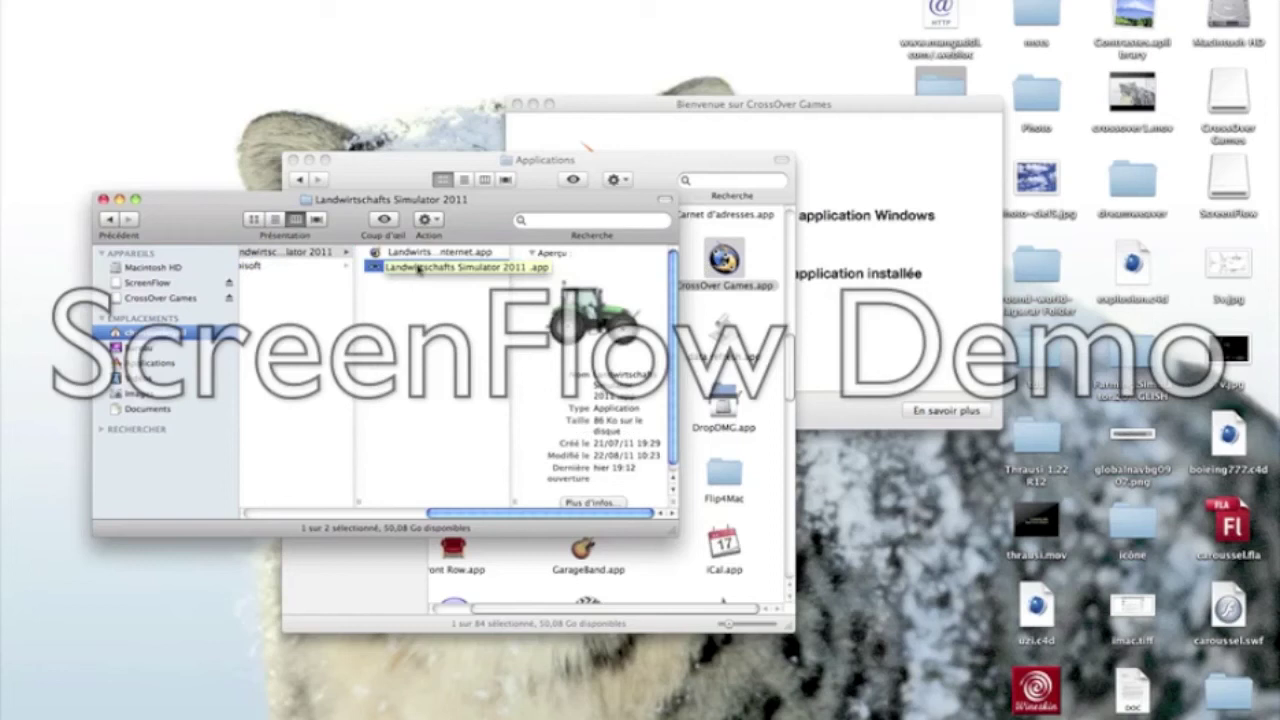
double_click(418, 268)
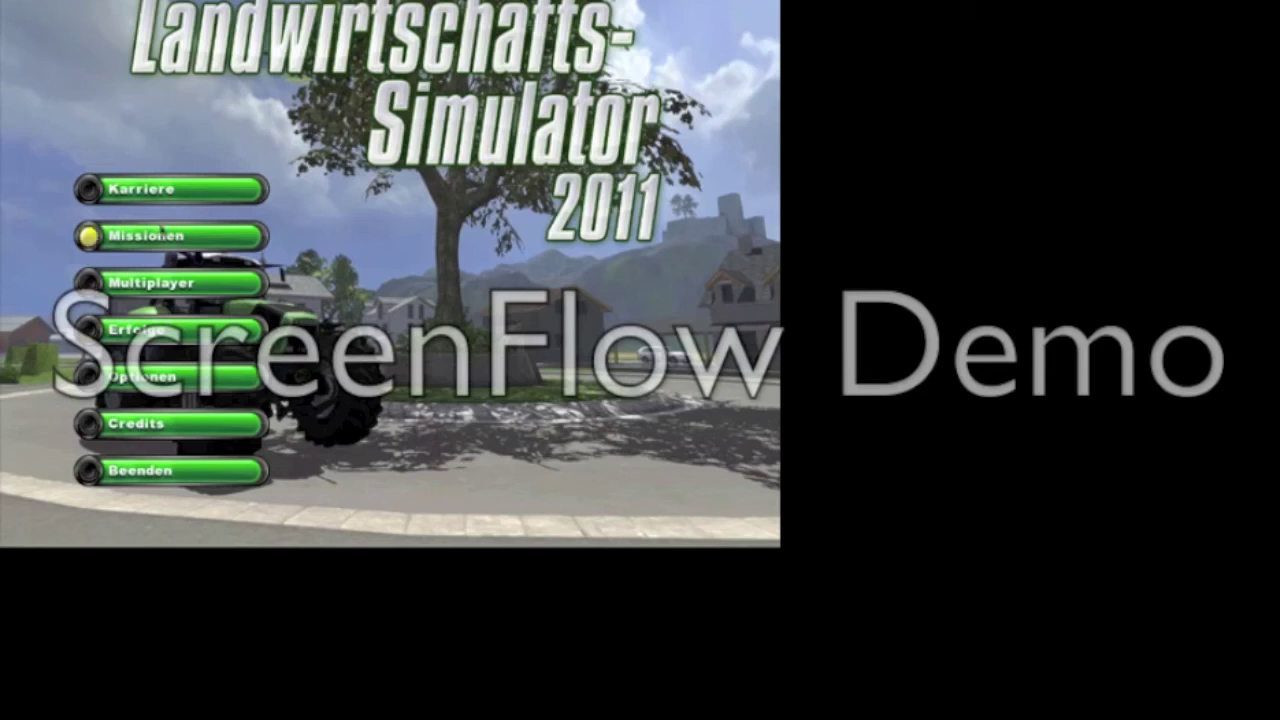
Check the career save slots, return to the main menu, and start the Testfahrt mission
click(153, 191)
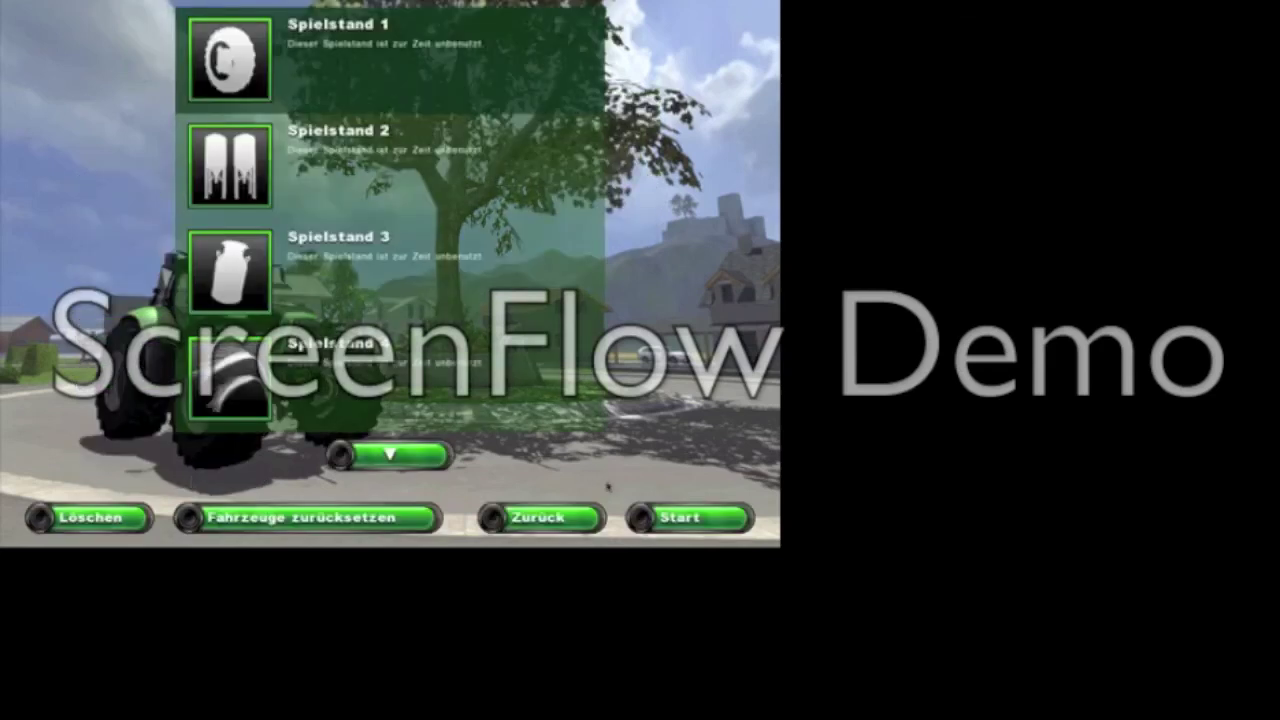
click(576, 515)
click(118, 234)
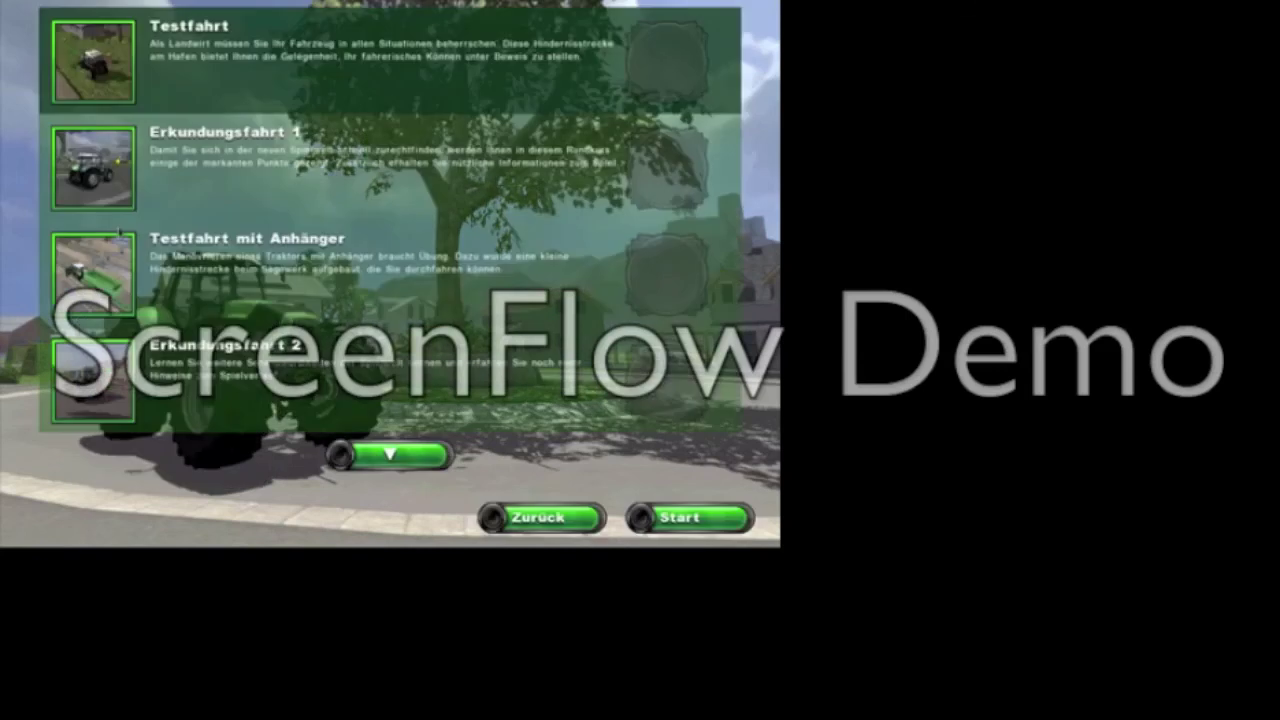
click(690, 517)
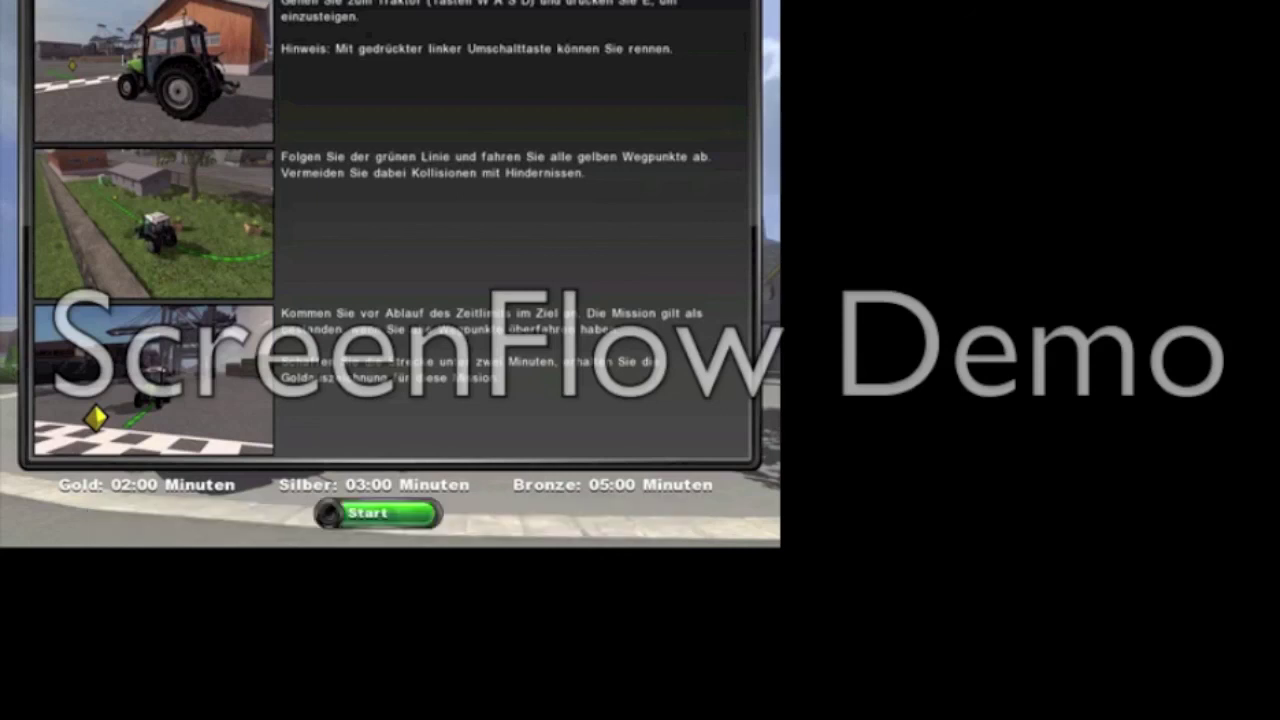
click(368, 516)
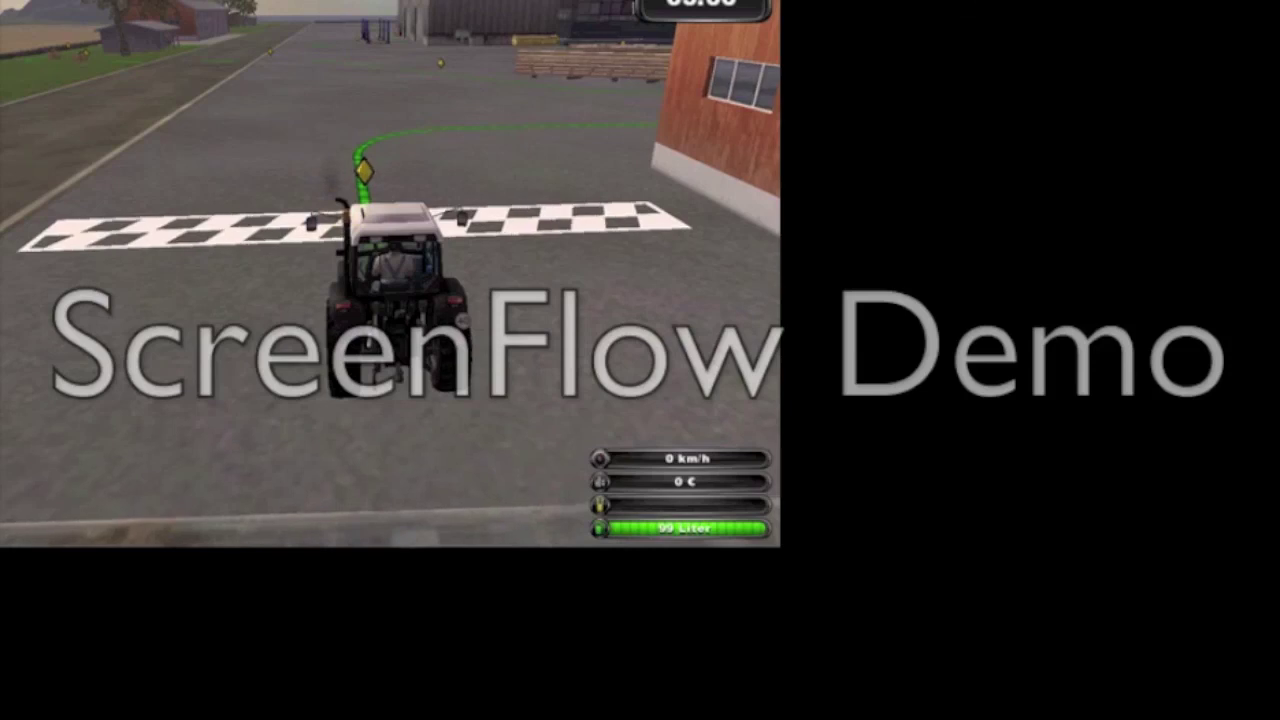
Drive the tractor along the green line through the yellow waypoints, steering around the container, the rubble pile and the parked car
key(w)
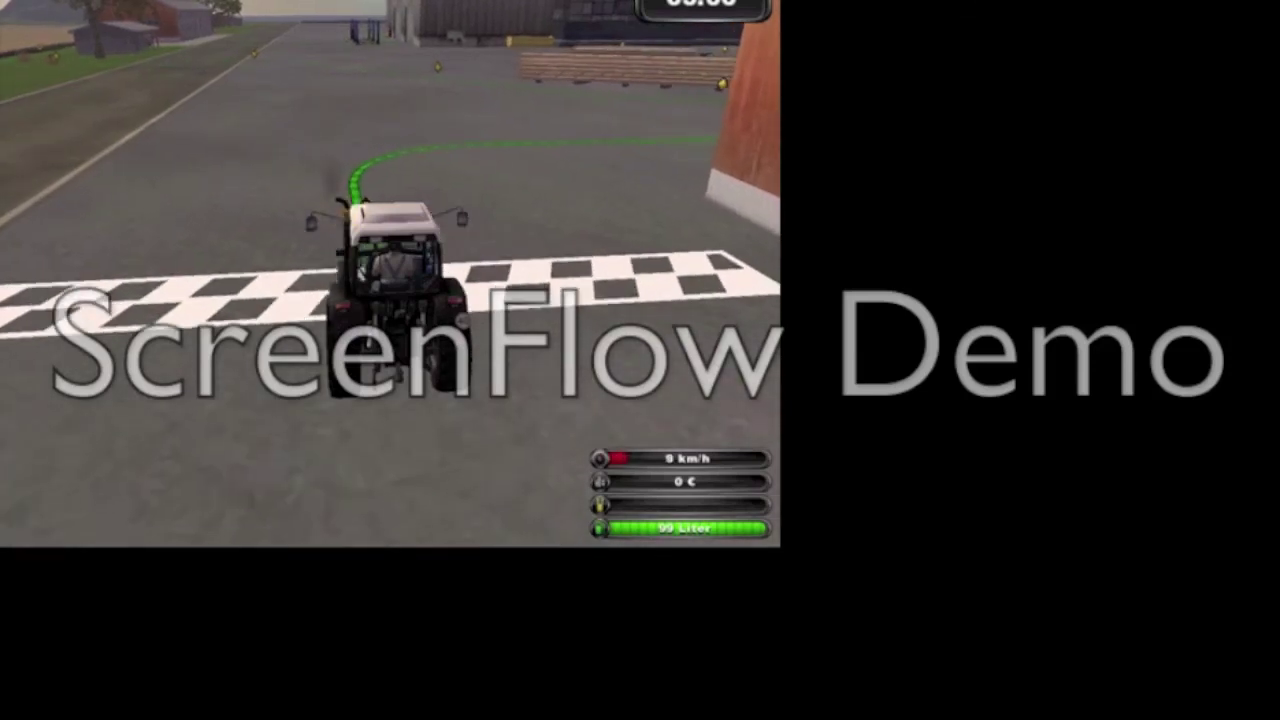
key(d)
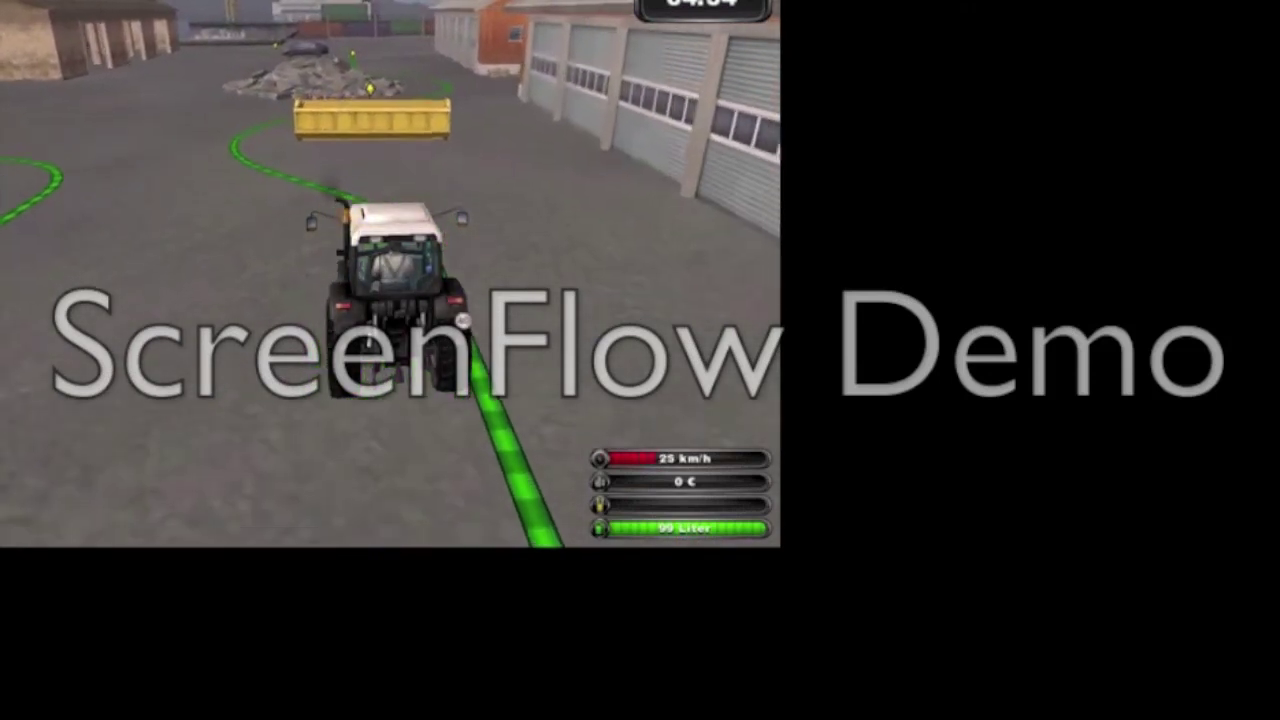
key(a)
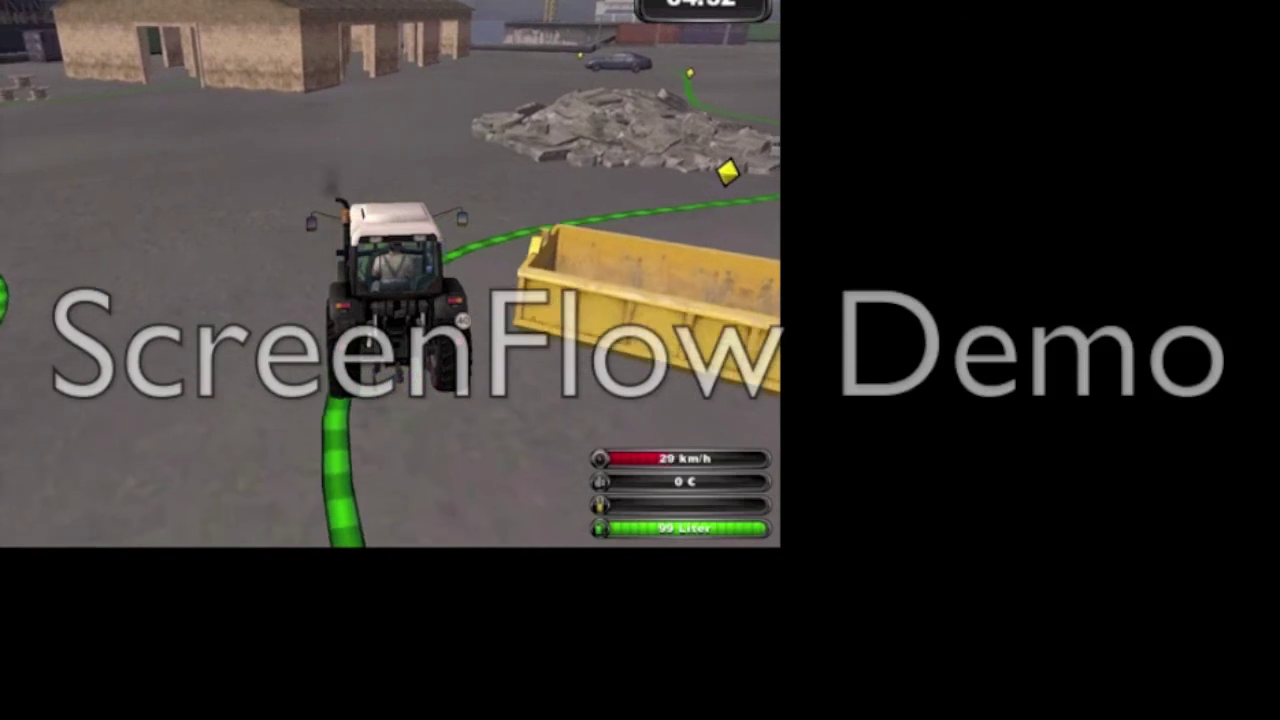
key(d)
key(d)
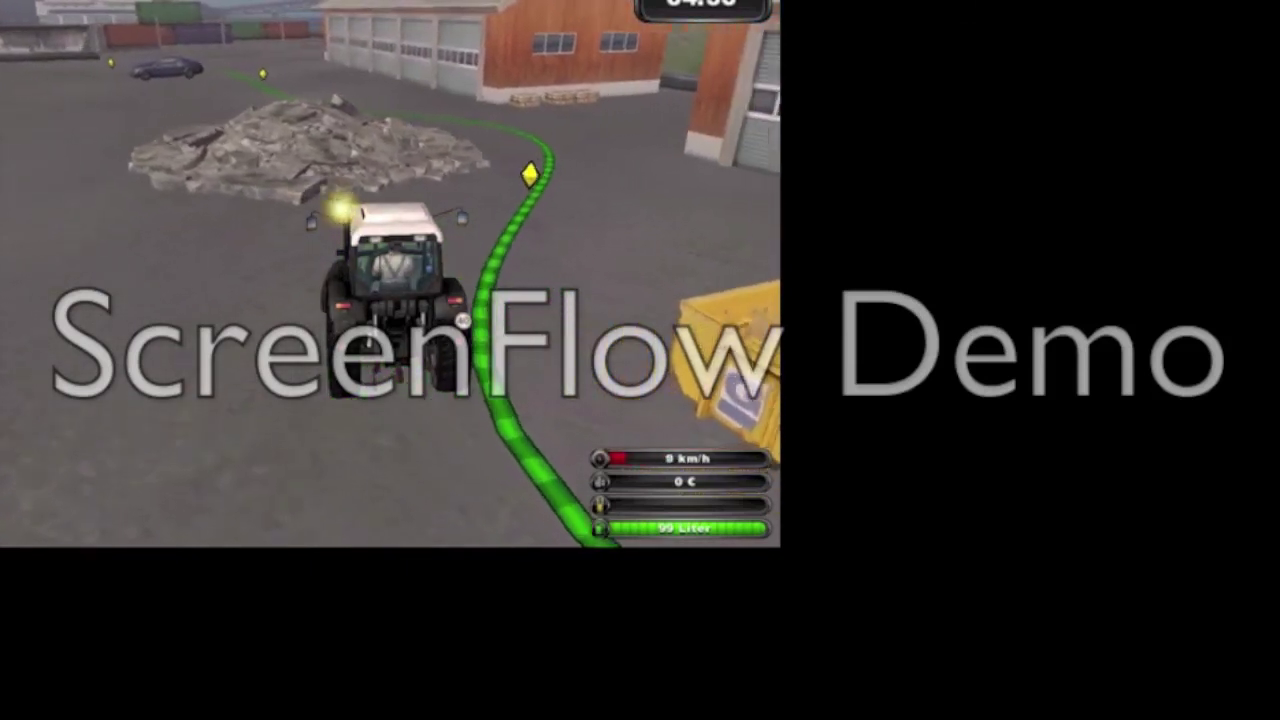
key(w)
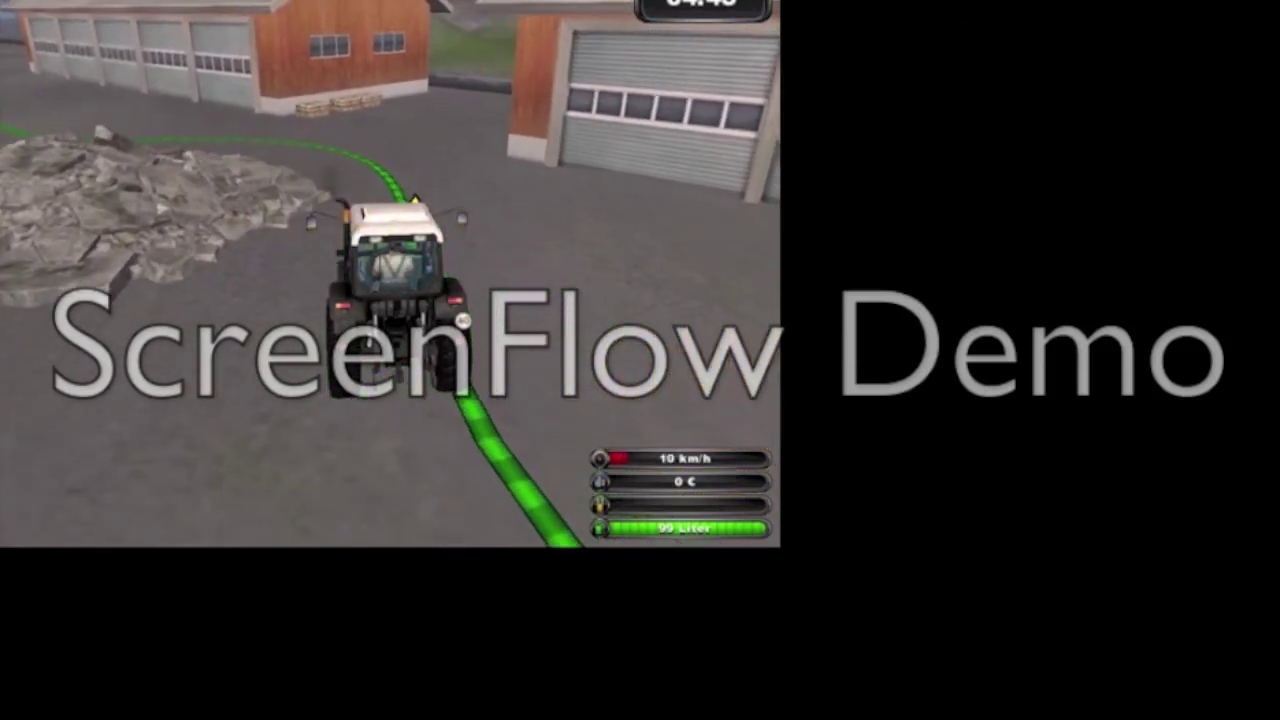
key(a)
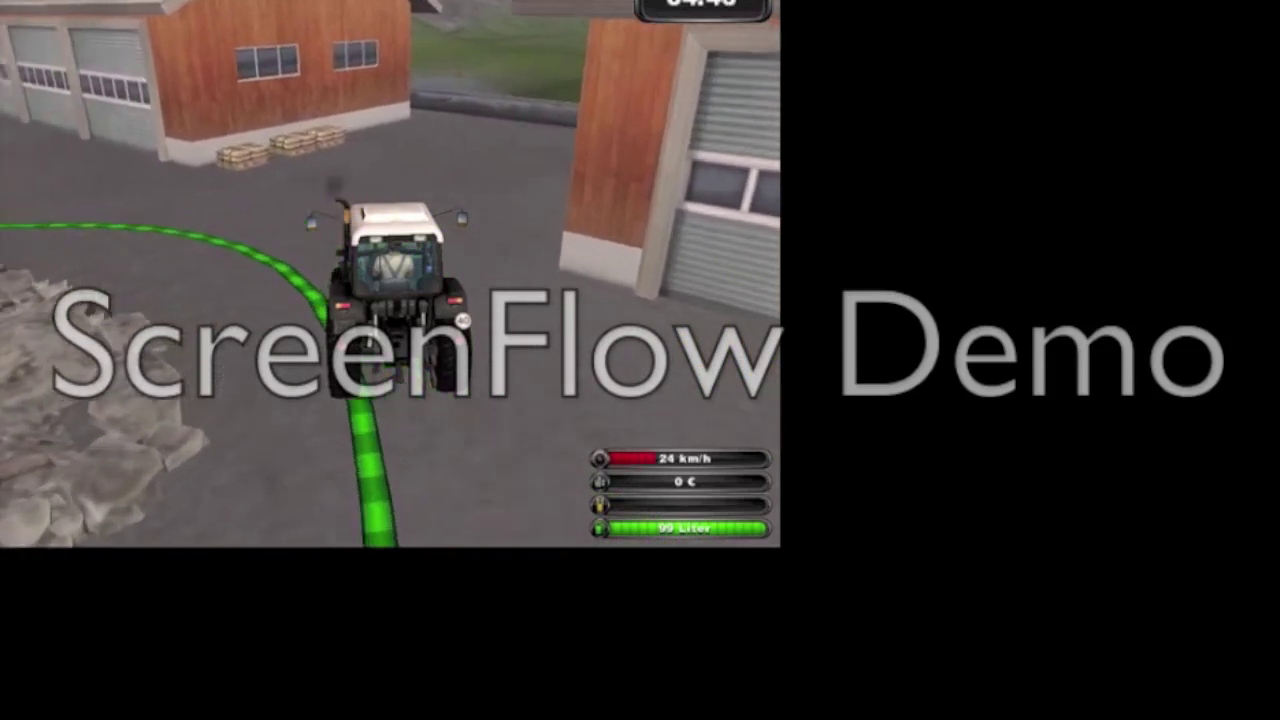
key(a)
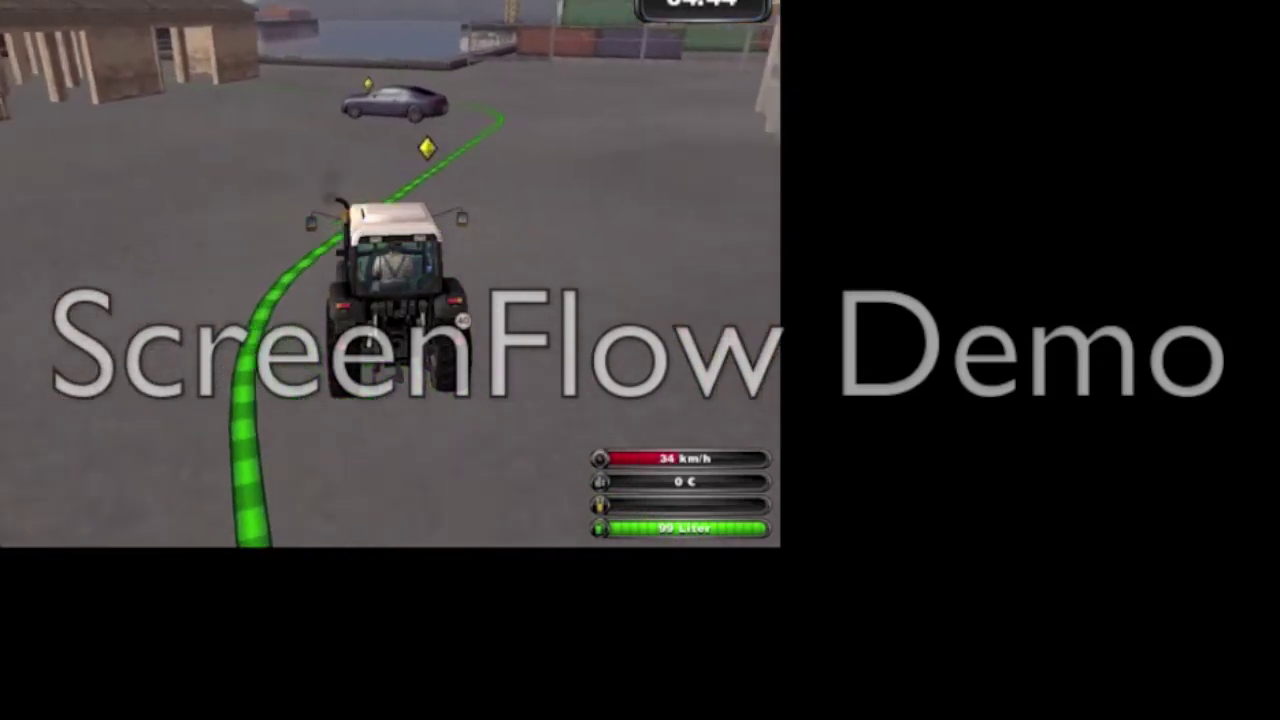
key(a)
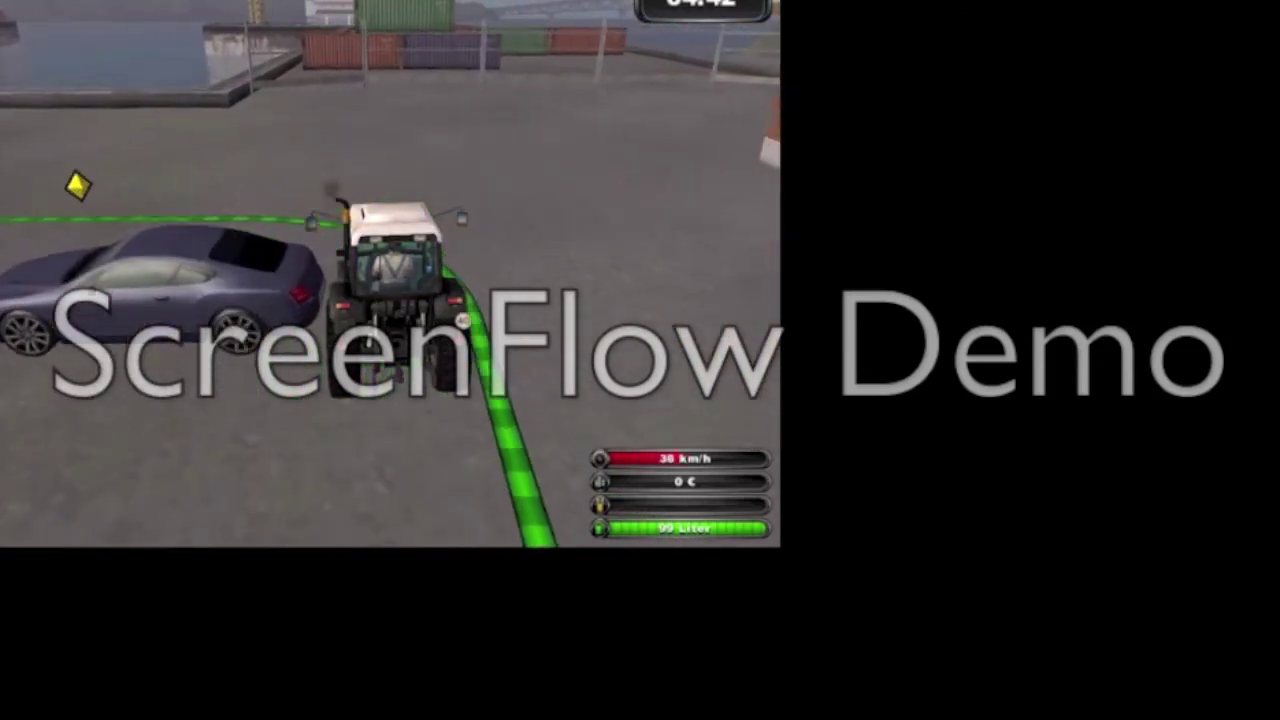
key(a)
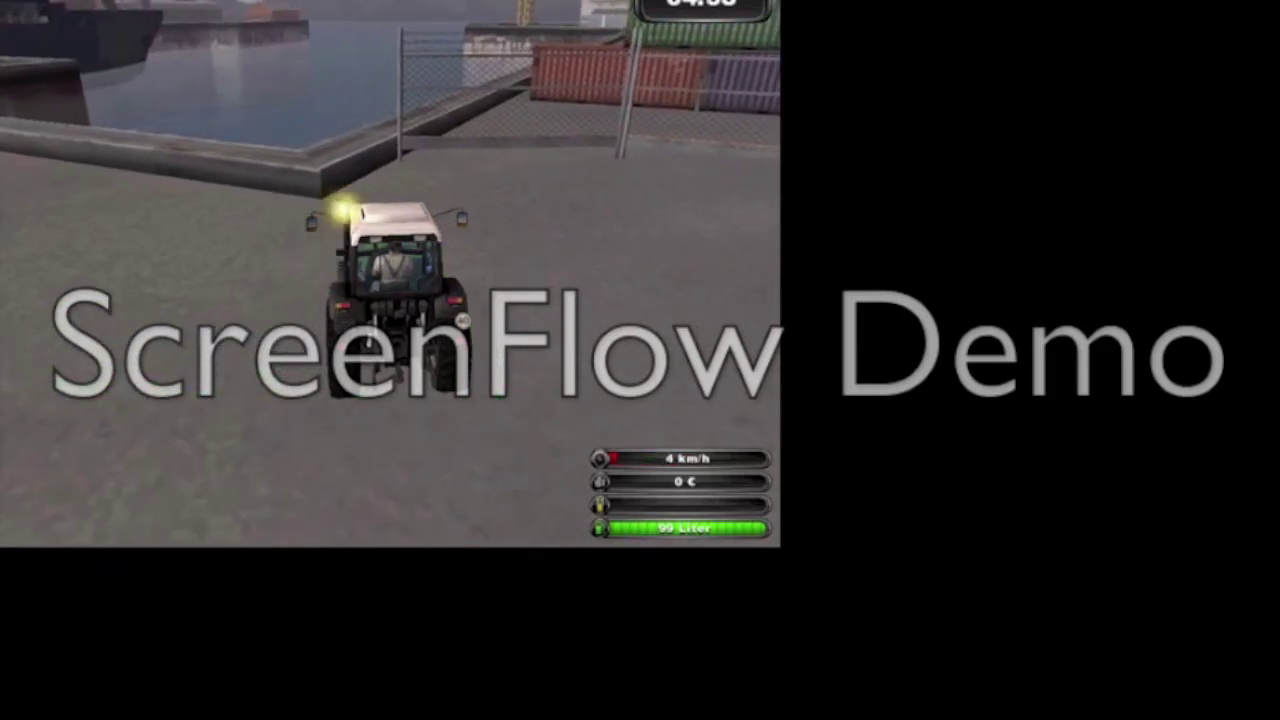
Pause the Testfahrt mission and restart it from the beginning
key(Escape)
click(168, 517)
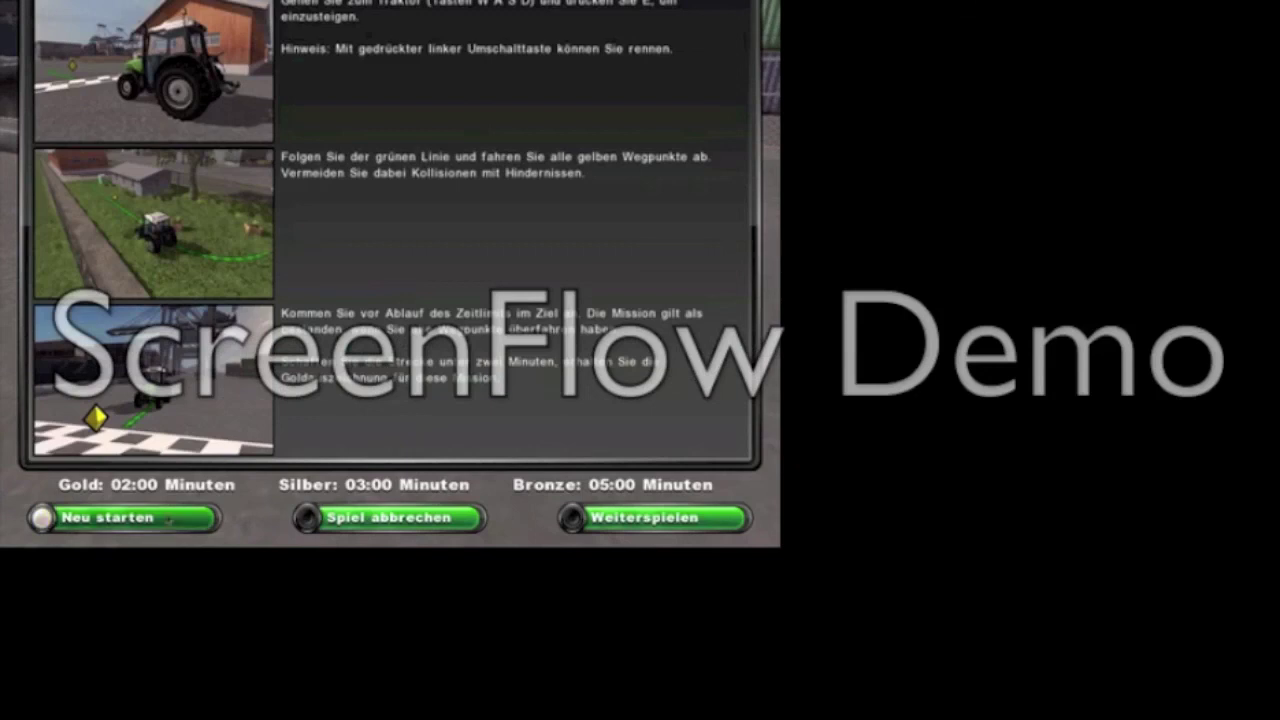